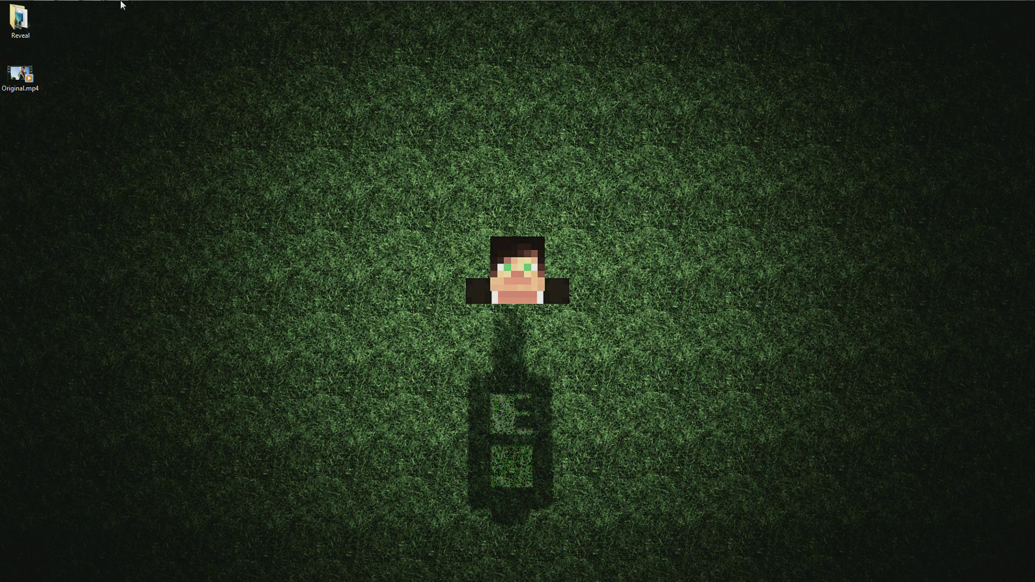
Step: Switch to After Effects and scrub through the finished text reveal around the foot's pass over the words
mouse_move(120, 3)
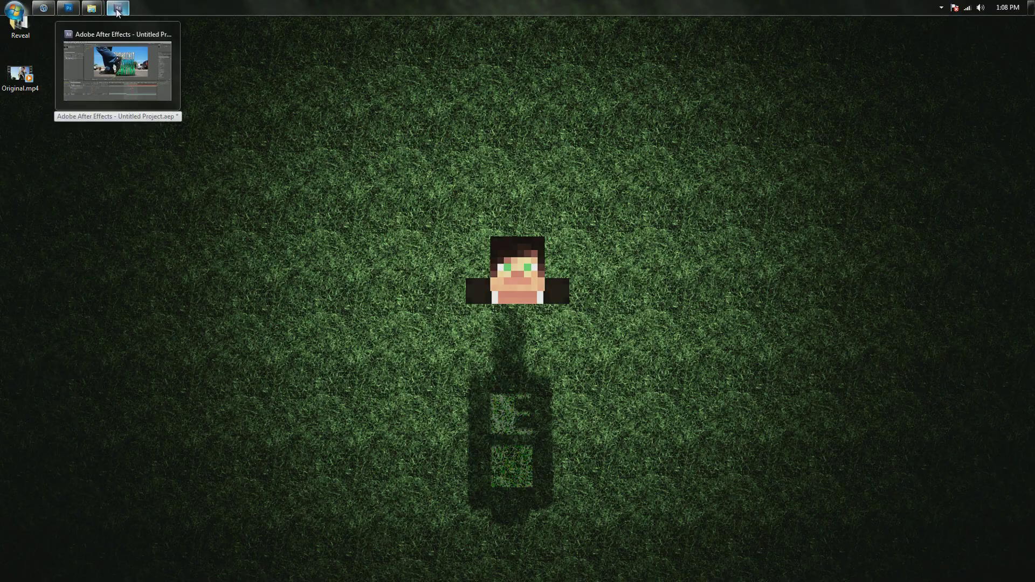
left_click(117, 10)
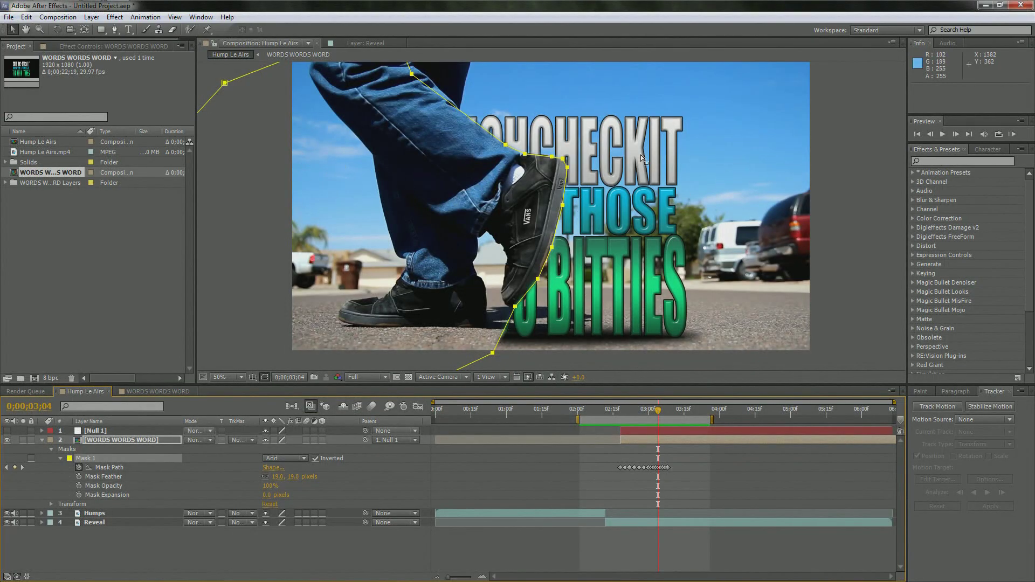
left_click_drag(681, 420, 655, 419)
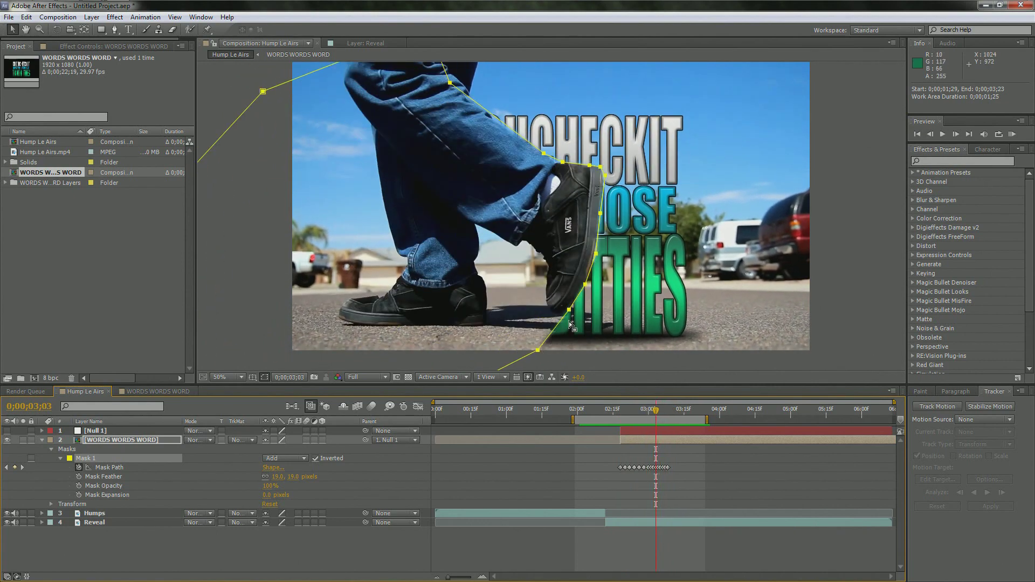
mouse_move(654, 414)
left_mouse_down()
mouse_move(665, 412)
mouse_move(613, 414)
mouse_move(665, 423)
left_mouse_up()
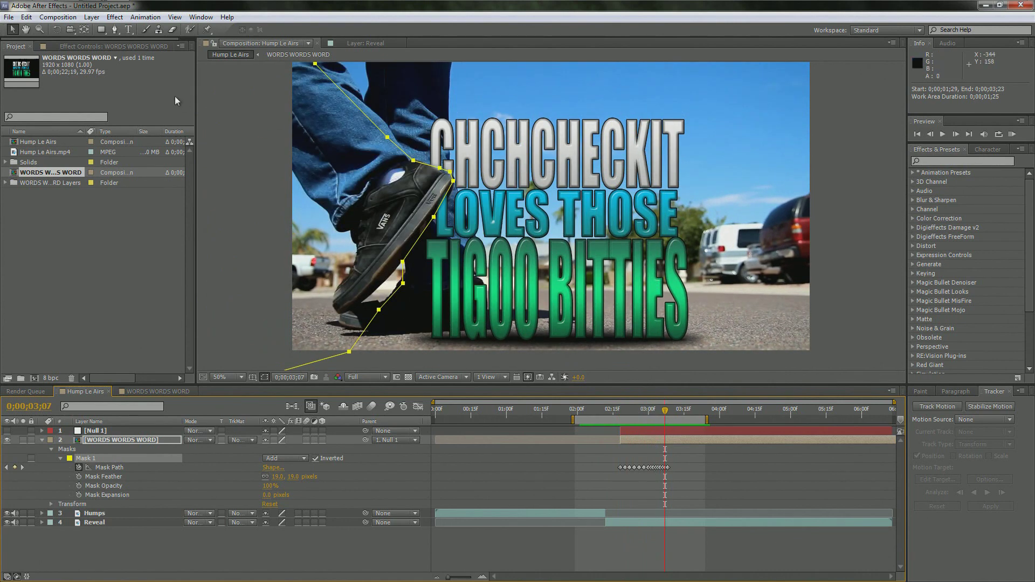
Step: Create a new project without saving the changes to the current one
left_click(8, 17)
mouse_move(37, 30)
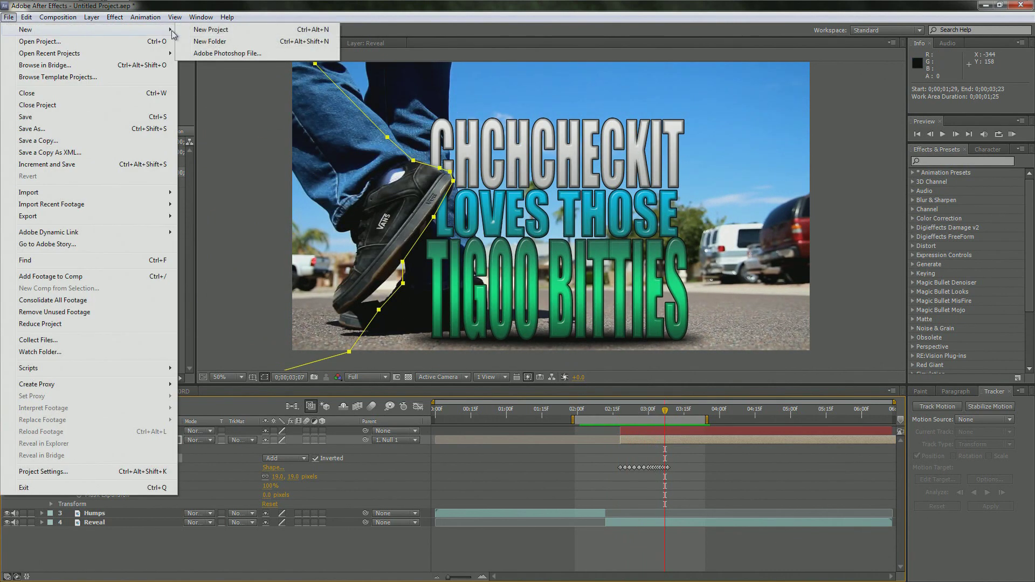
left_click(215, 31)
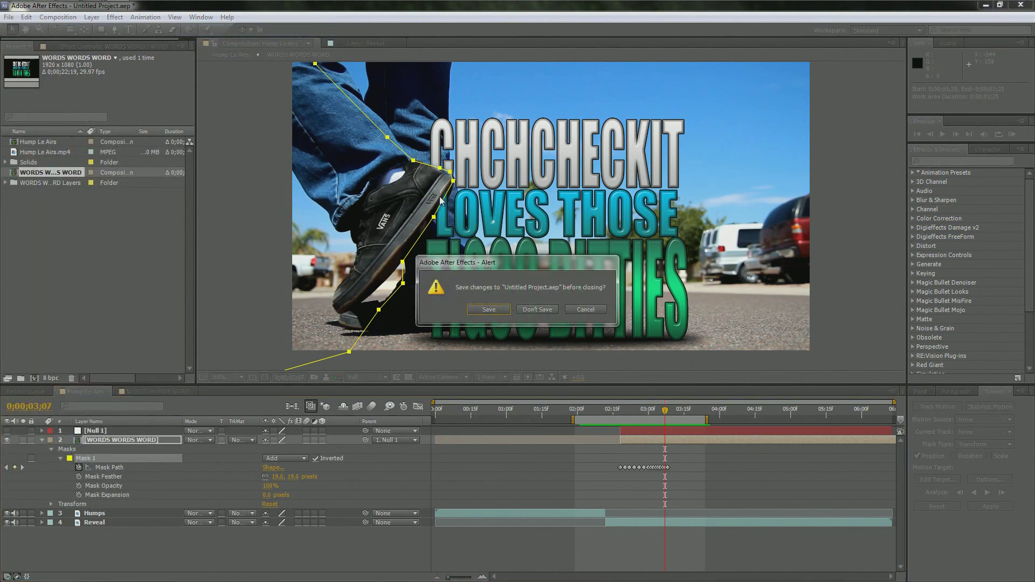
left_click(533, 309)
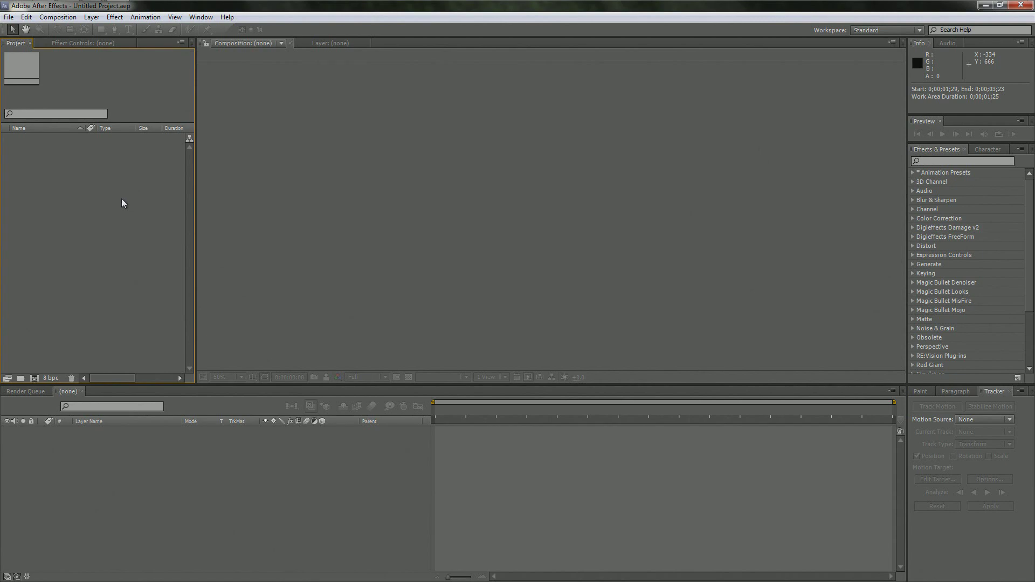
Step: Import Hump Le Airs.mp4 from the Reveal folder as footage and create a composition from it
double_click(134, 259)
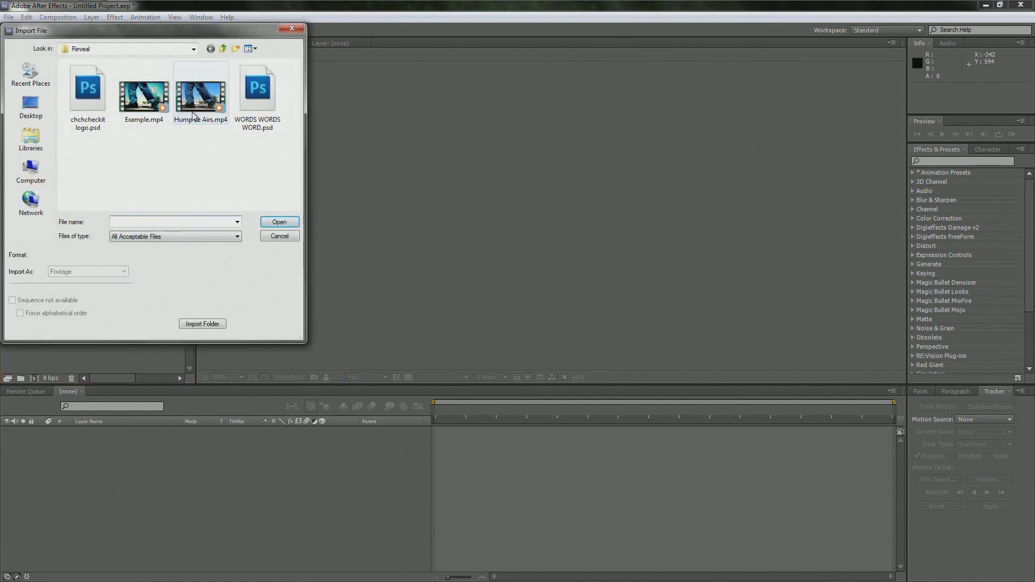
left_click(193, 108)
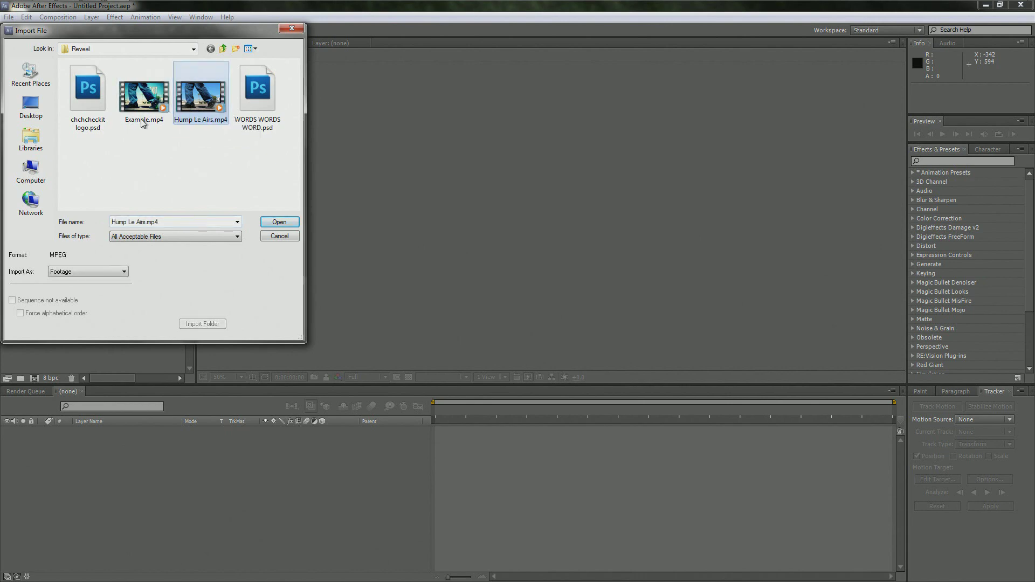
left_click(279, 223)
left_click_drag(57, 138, 386, 213)
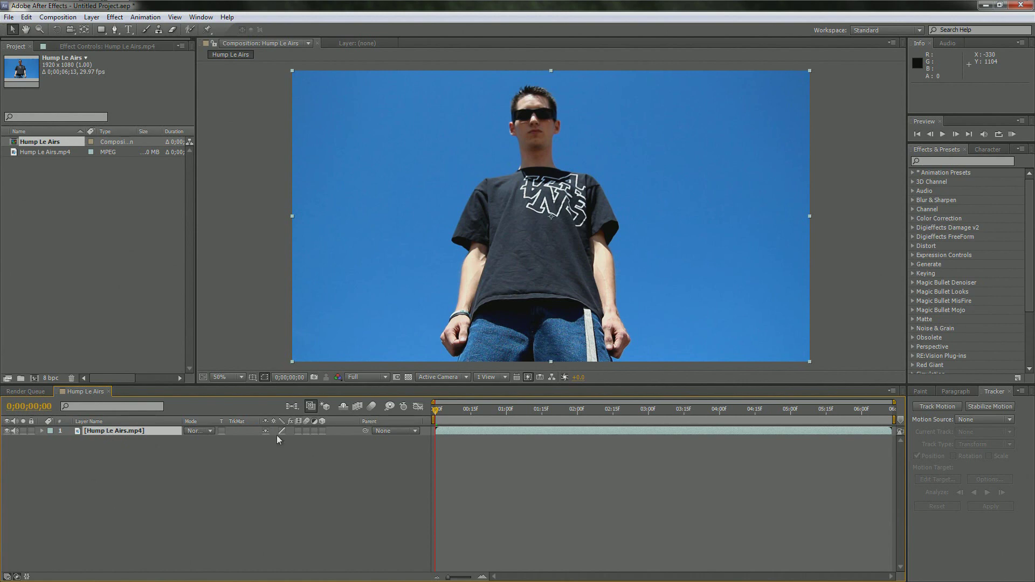
Step: Split the Hump Le Airs.mp4 layer at 0;00;02;11 and place the second segment beneath the first in the layer order
key("space")
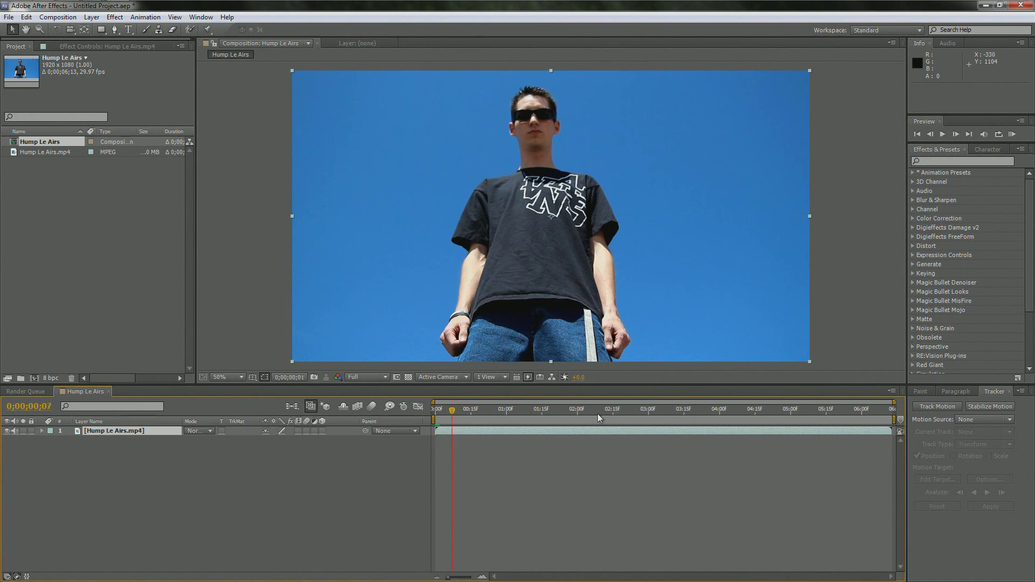
mouse_move(598, 413)
left_mouse_down()
mouse_move(575, 416)
mouse_move(608, 420)
left_mouse_up()
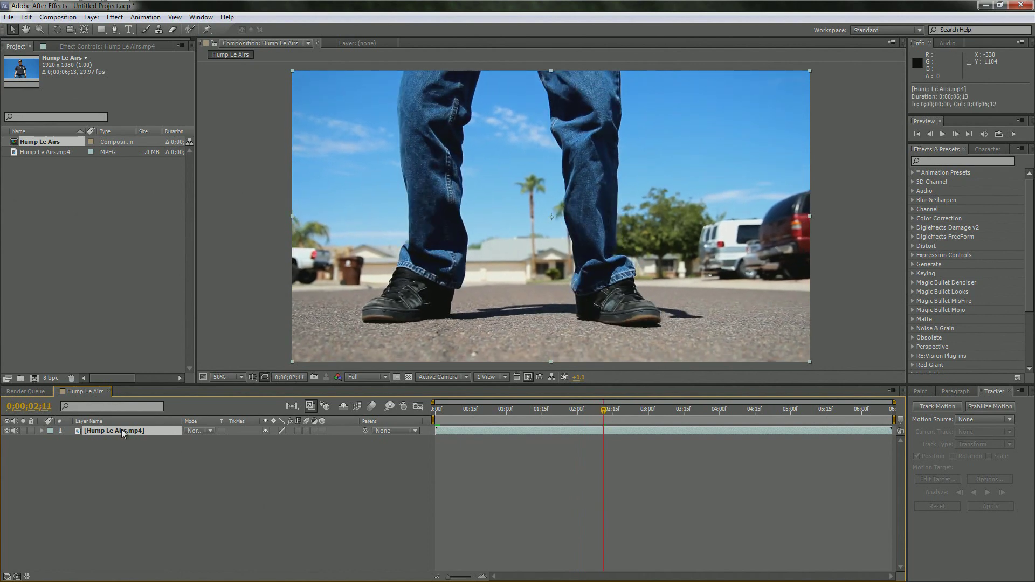
key("ctrl+shift+d")
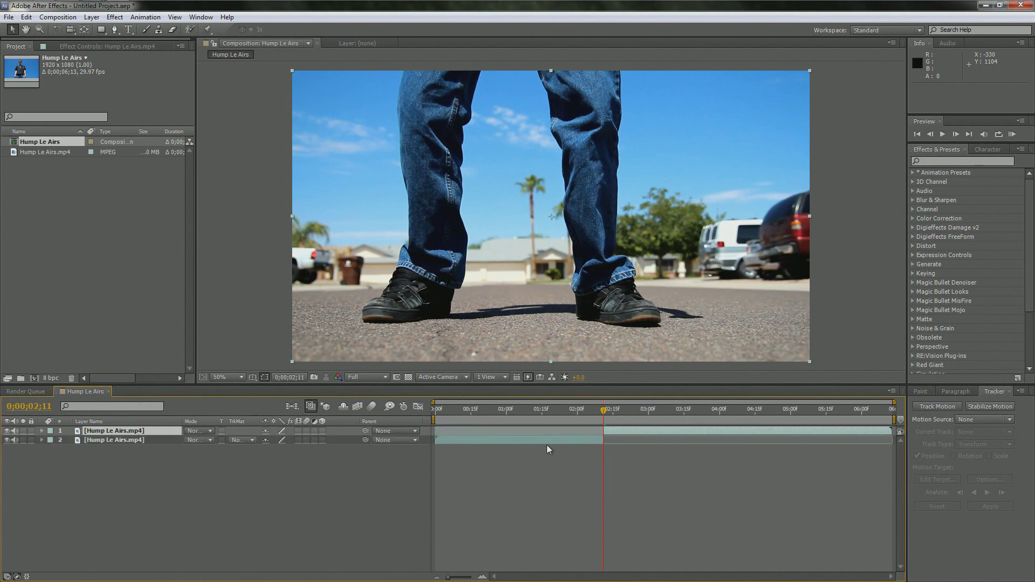
left_click_drag(160, 434, 171, 454)
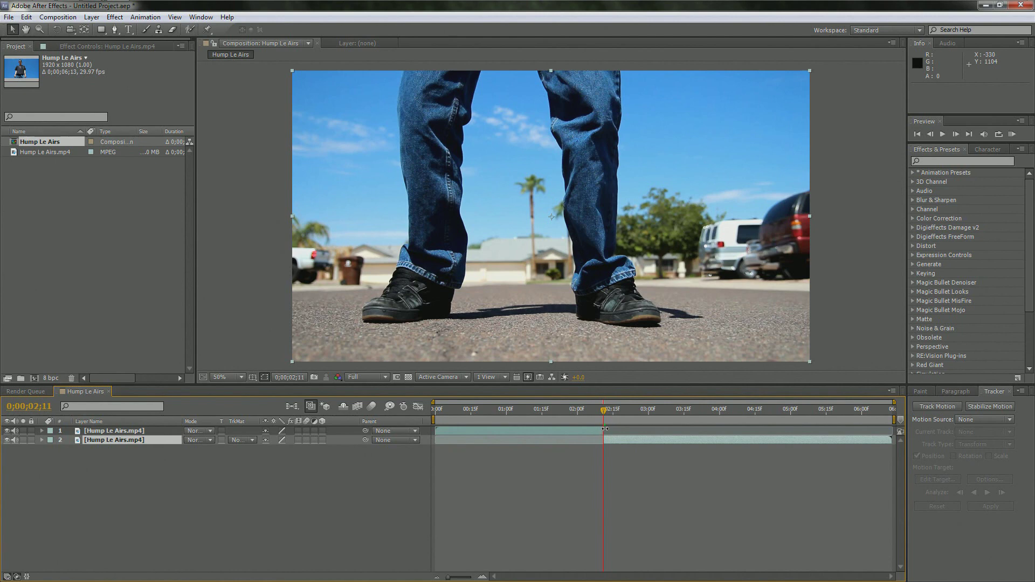
Step: Rename the layer with the first clip segment Hump and the layer with the second segment Reveal
left_click(120, 432)
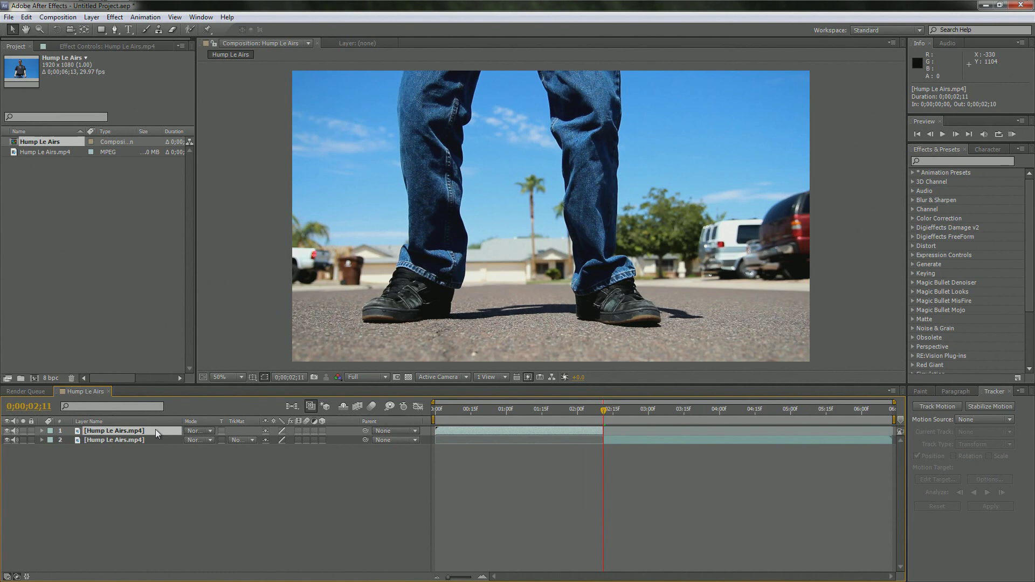
key("Return")
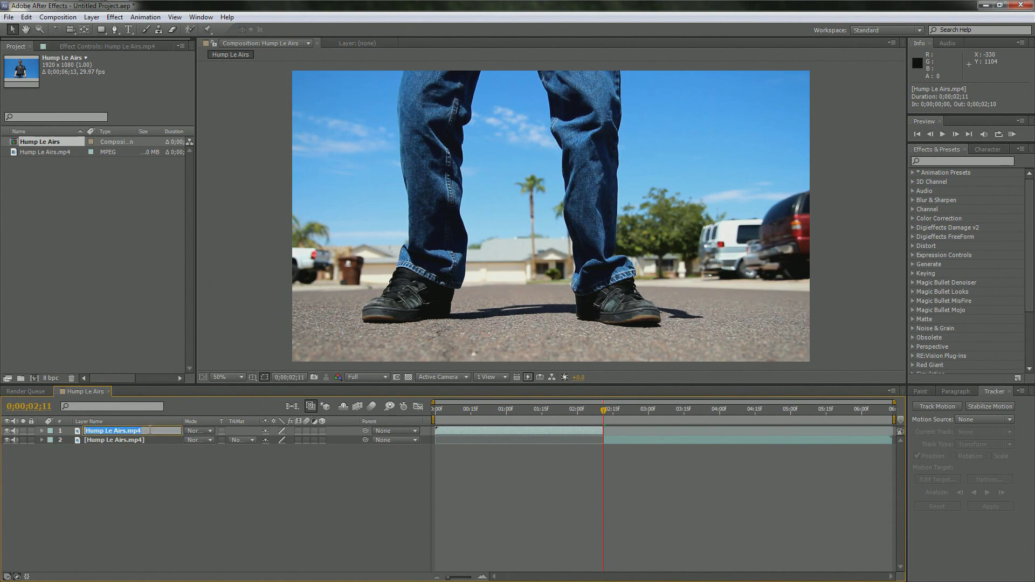
type("H")
left_click(131, 448)
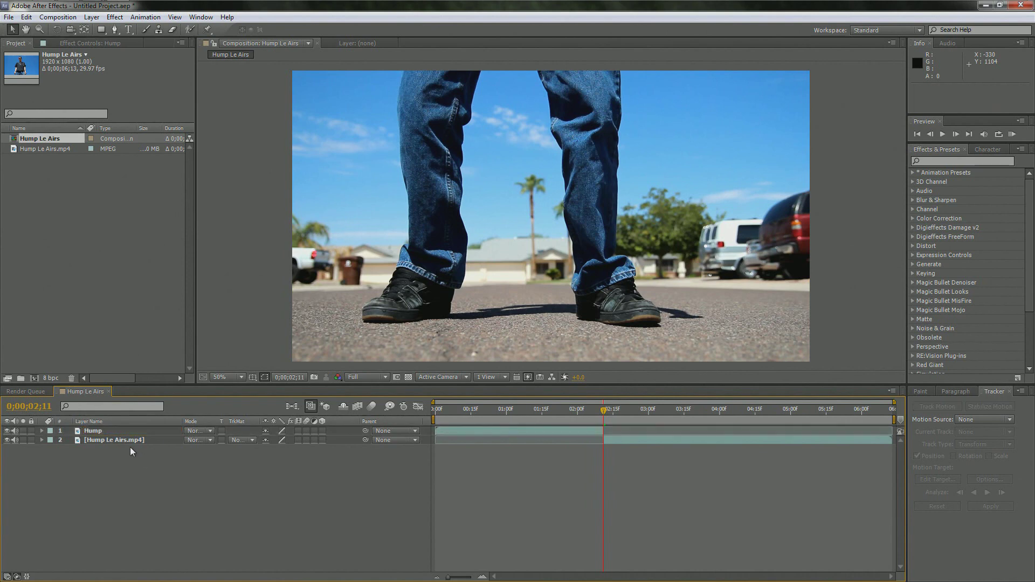
left_click(128, 441)
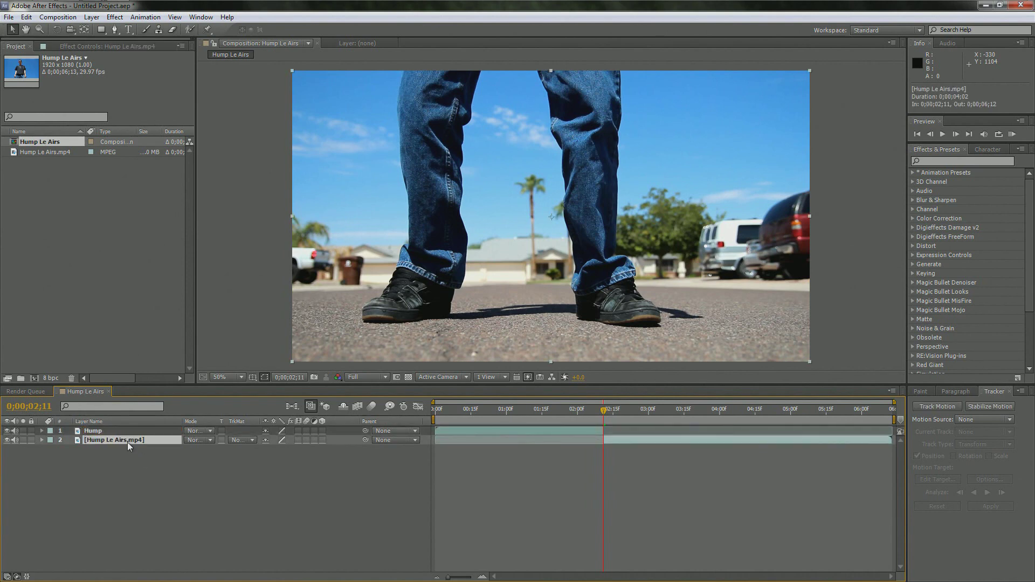
key("Return")
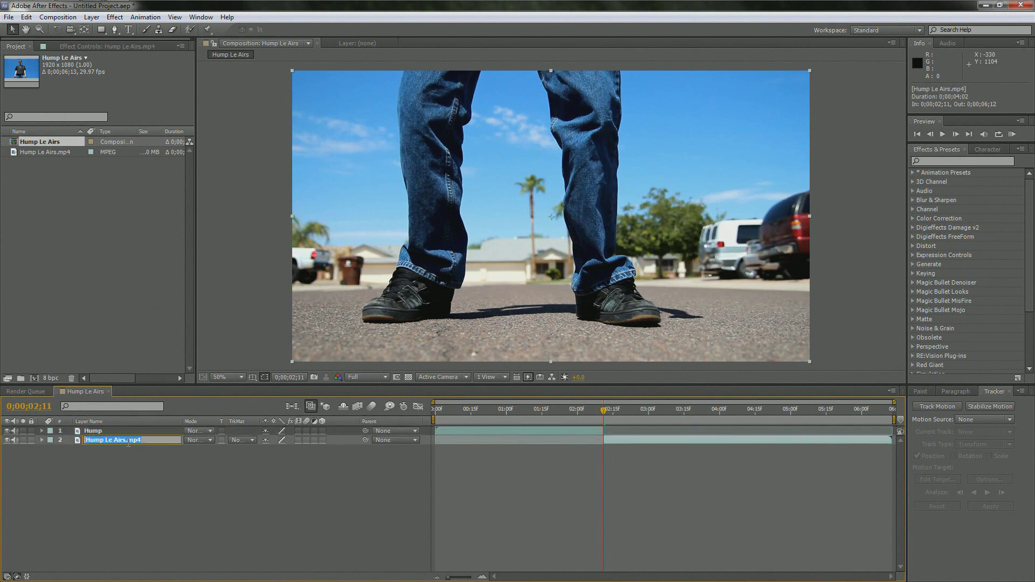
type("Reveal")
left_click(106, 457)
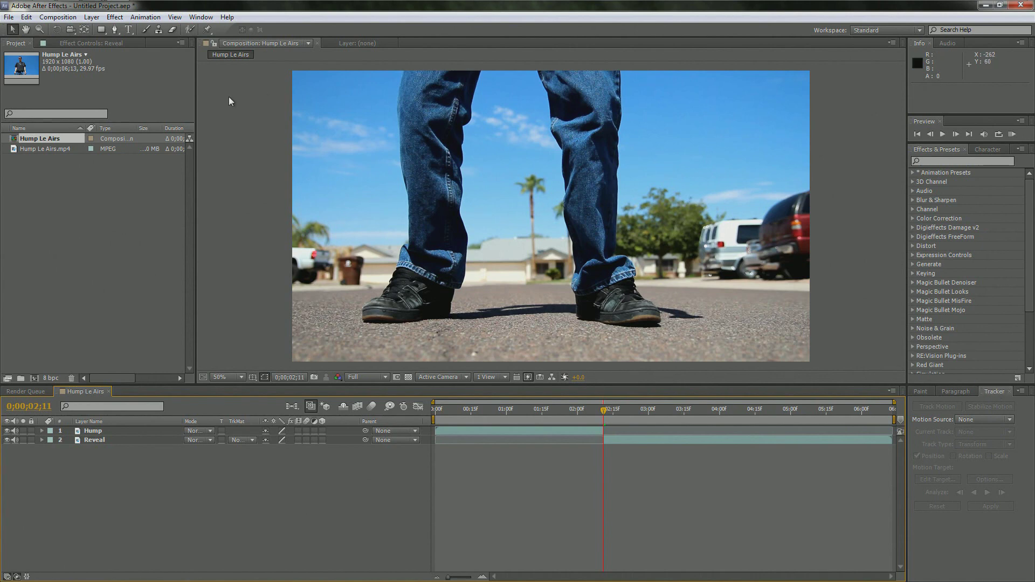
Step: Start a motion track on the Reveal layer with the Tracker
left_click(201, 17)
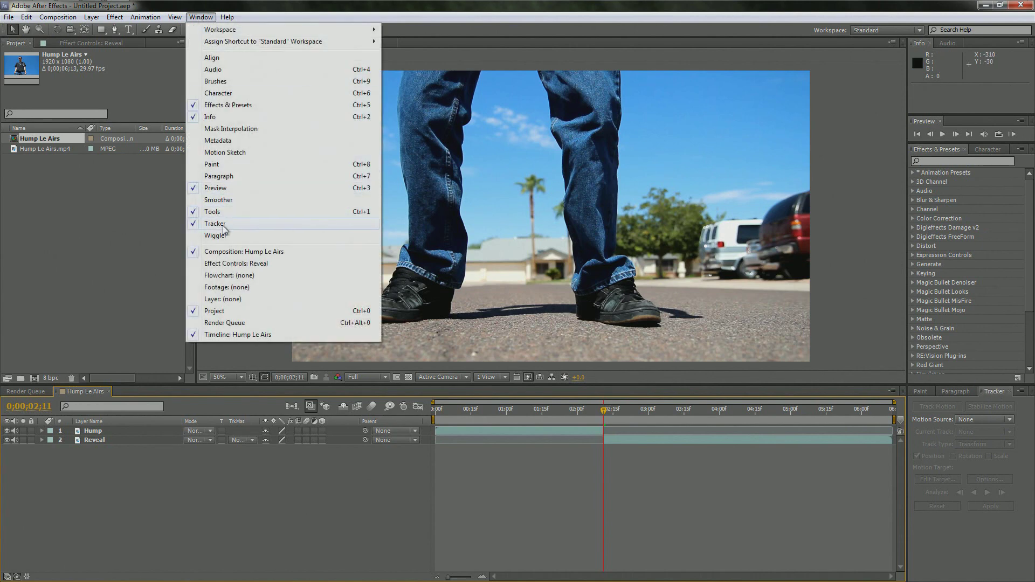
left_click(991, 393)
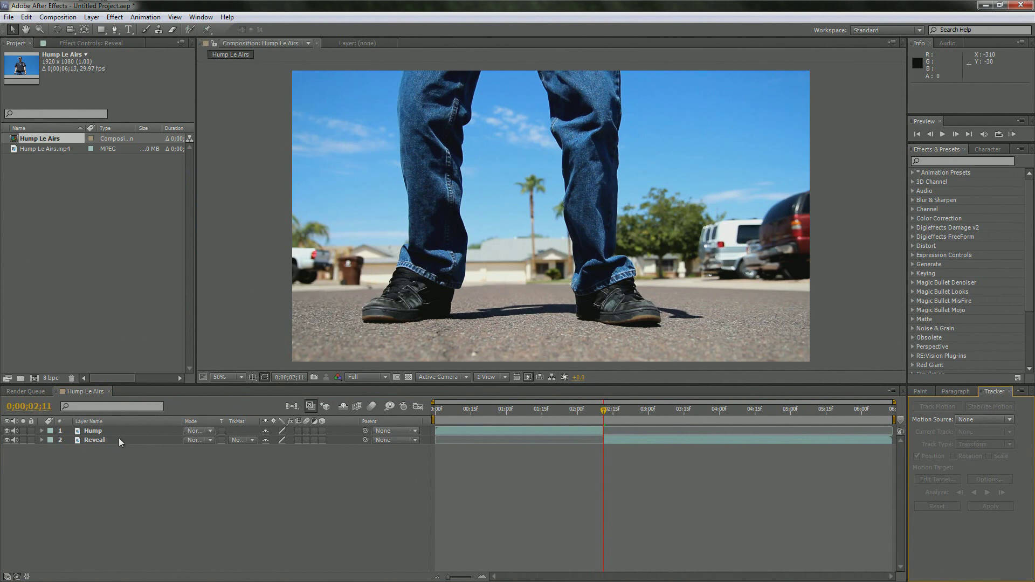
left_click(95, 440)
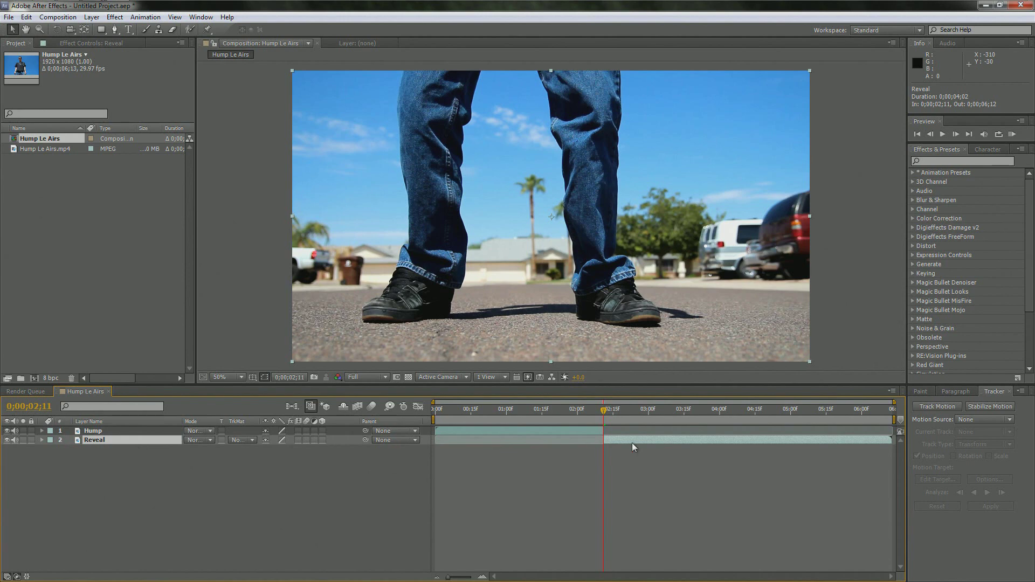
left_click(945, 407)
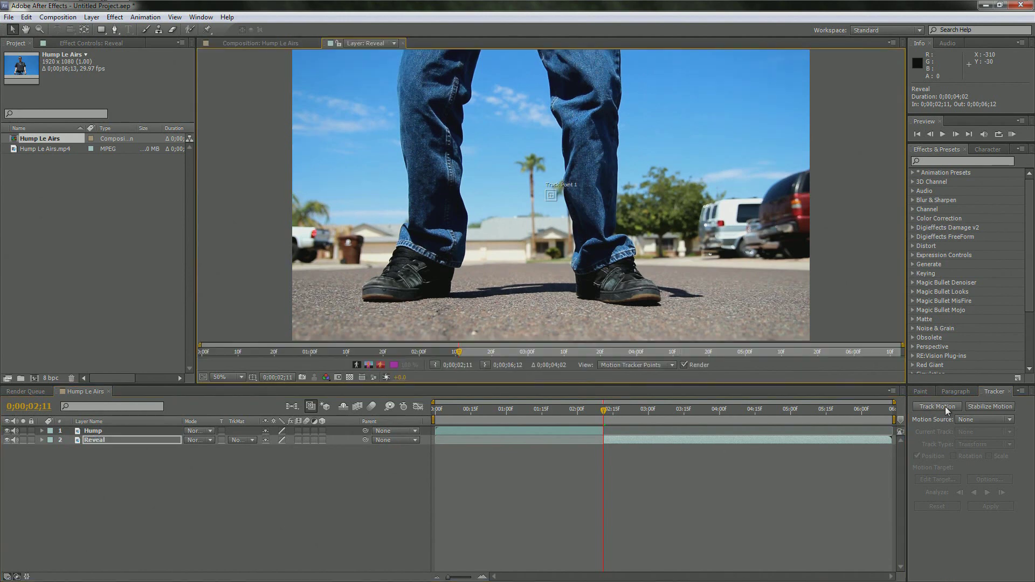
Step: Place the track point on the white van's red tail light, fitting the inner box tightly and slightly enlarging the outer search box
scroll(556, 189, "up", 2)
scroll(558, 199, "up", 2)
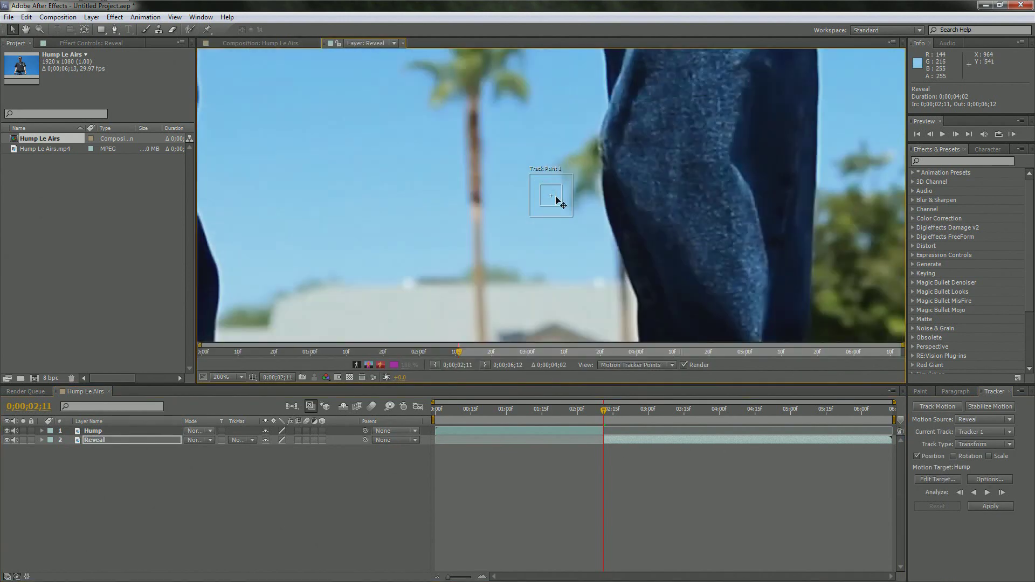
left_click_drag(565, 208, 740, 268)
scroll(587, 229, "down", 2)
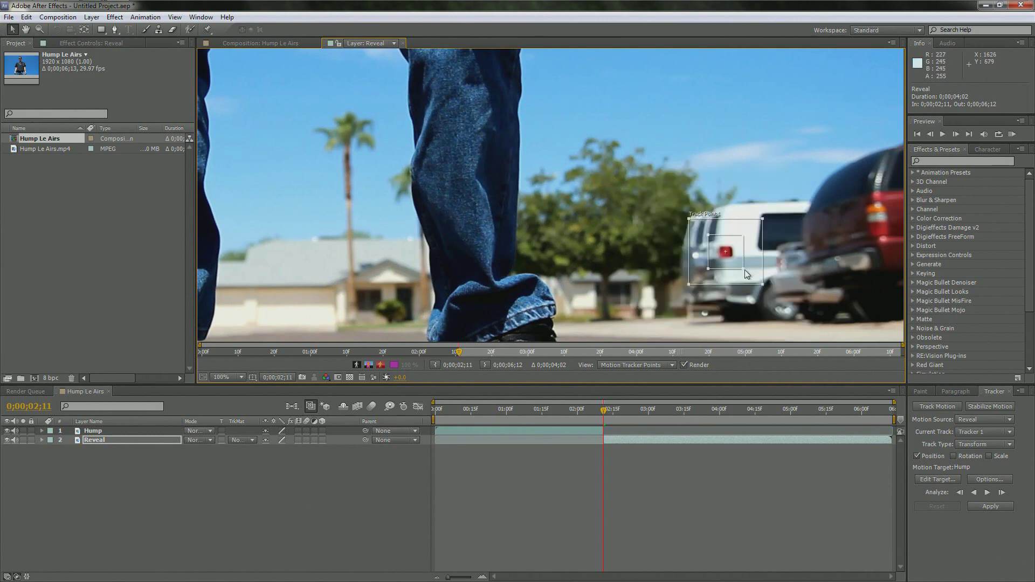
left_click_drag(736, 263, 735, 261)
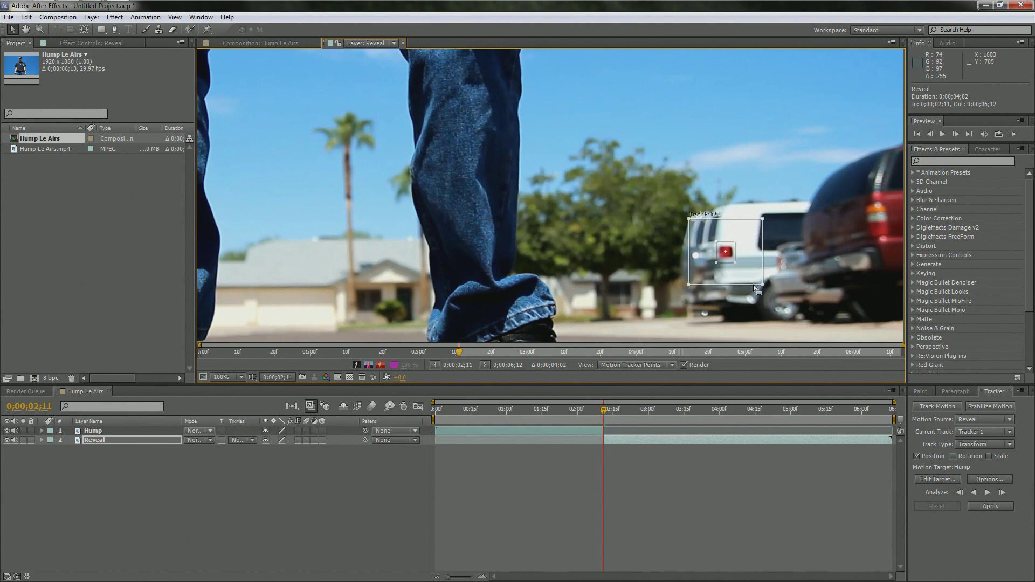
left_click_drag(763, 284, 768, 287)
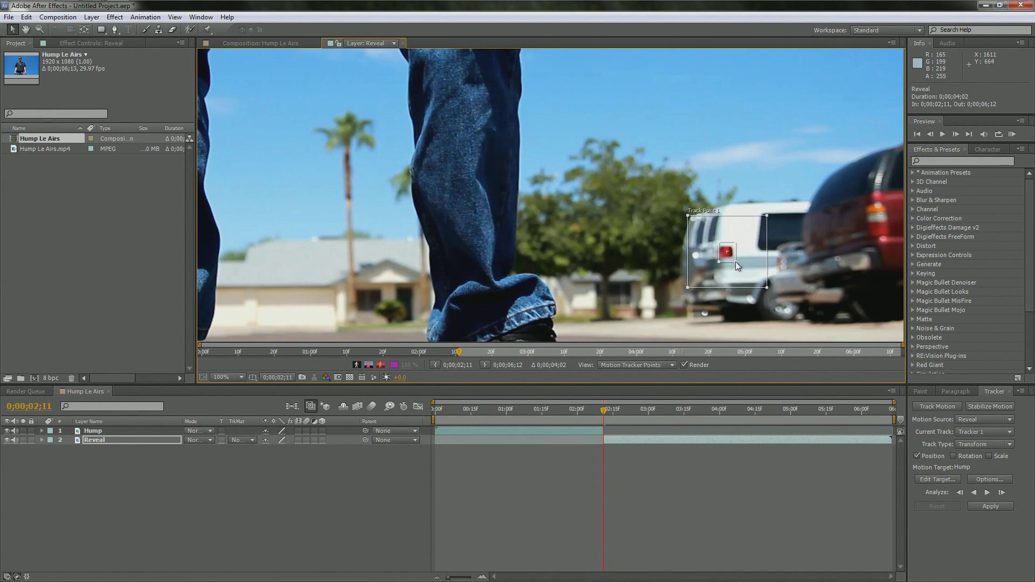
left_click_drag(736, 261, 734, 261)
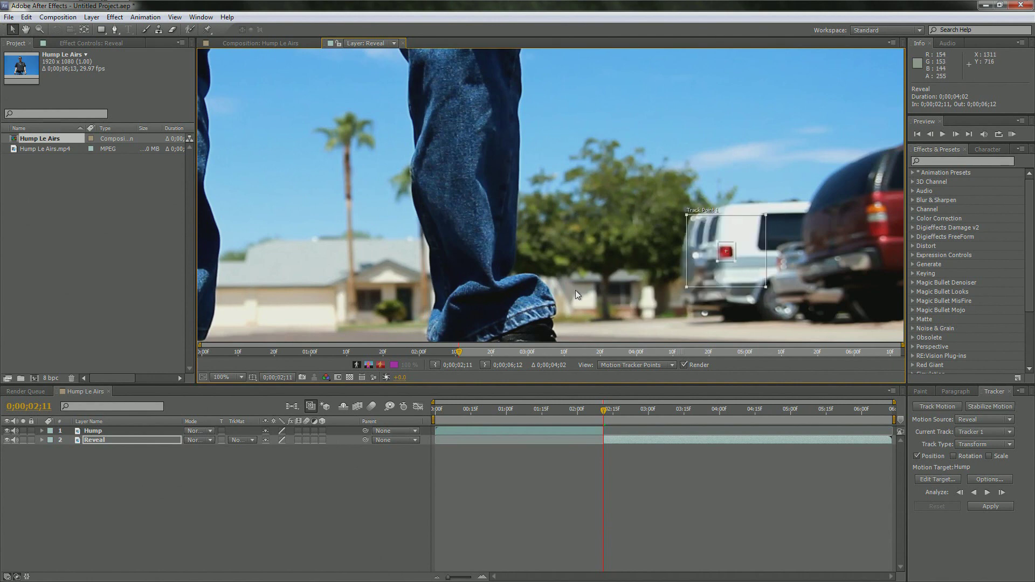
Step: Analyze the track forward from 0;00;02;11 to the end of the Reveal clip
key("comma")
left_click_drag(604, 412, 605, 417)
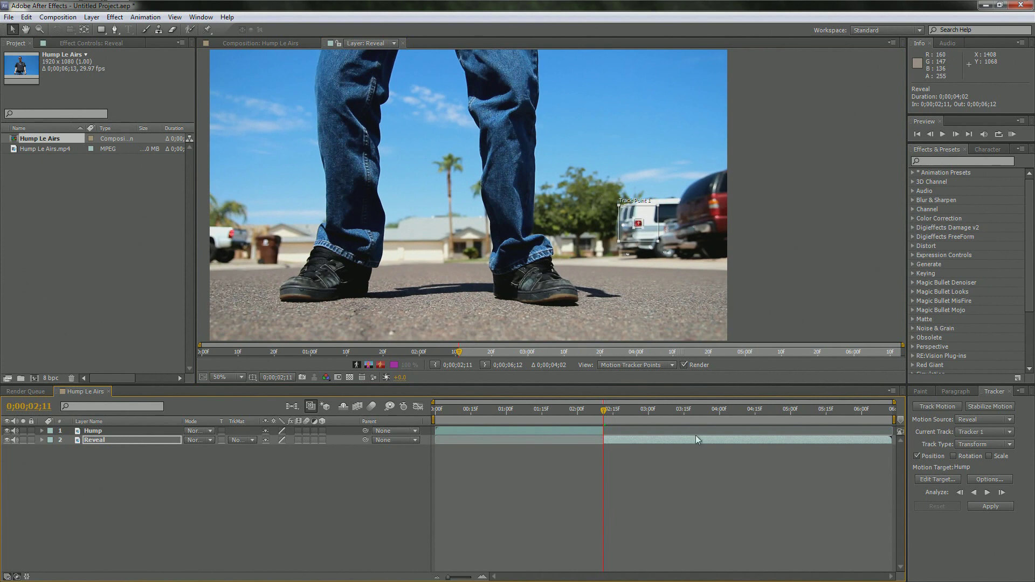
left_click(988, 493)
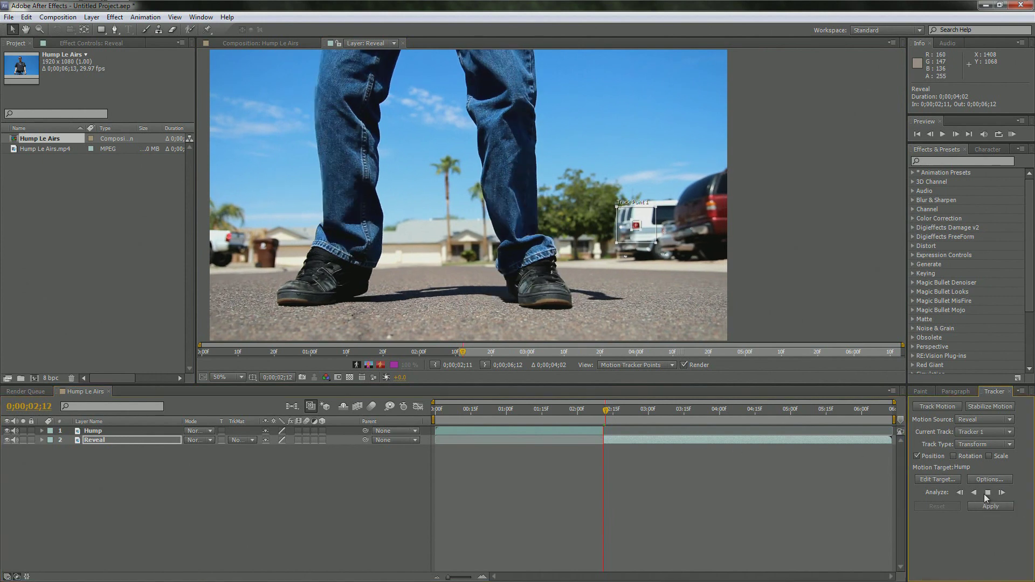
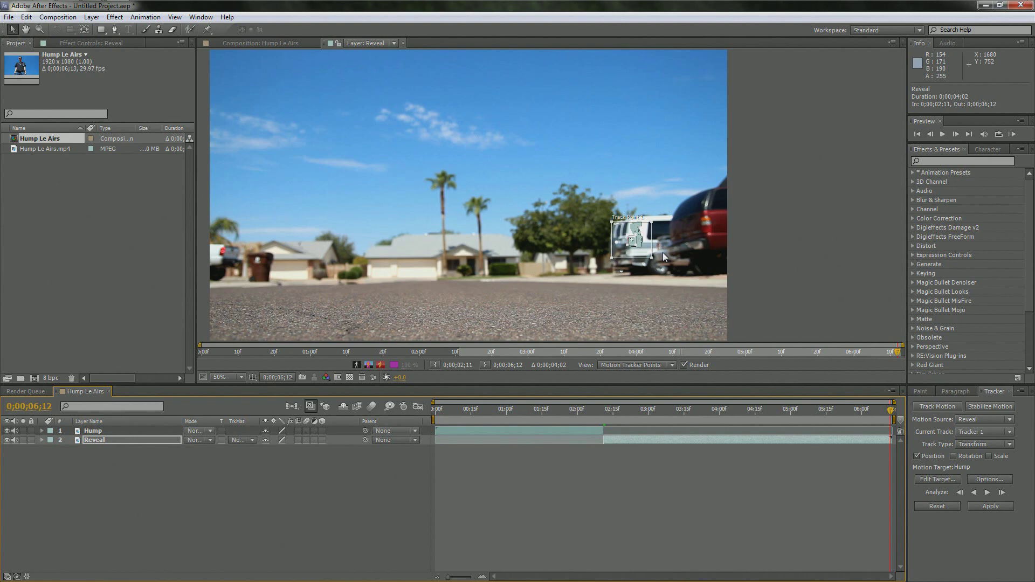
Step: Add a null object to the Hump Le Airs composition
left_click(92, 17)
mouse_move(116, 34)
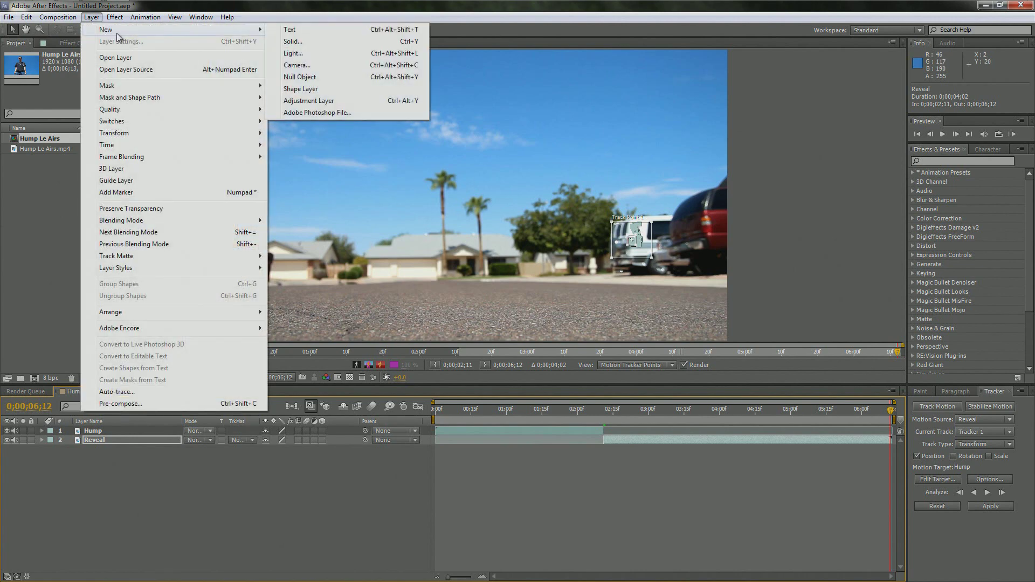
left_click(316, 76)
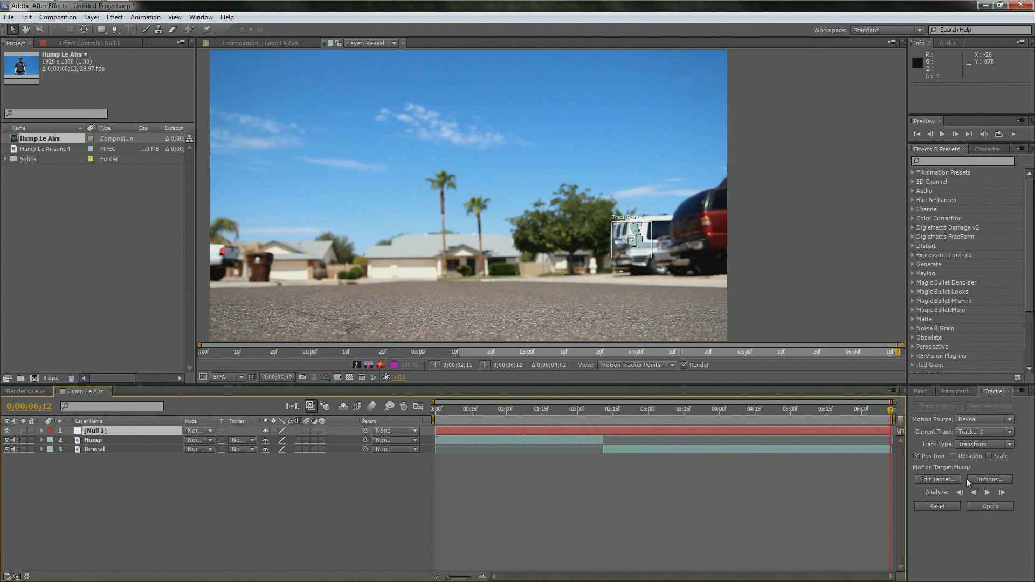
Step: Set Null 1 as the motion target layer for the track
left_click(931, 478)
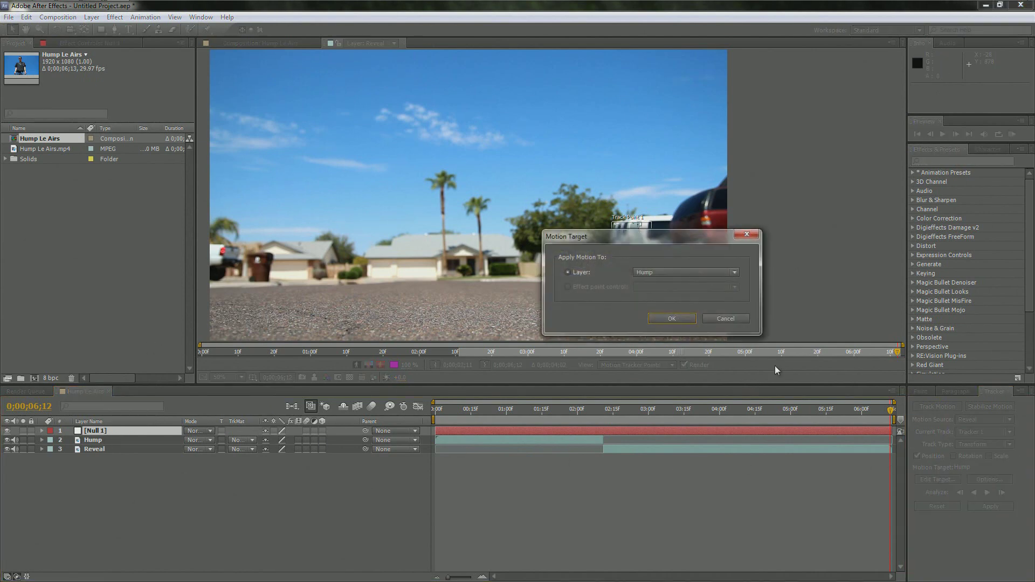
left_click(669, 273)
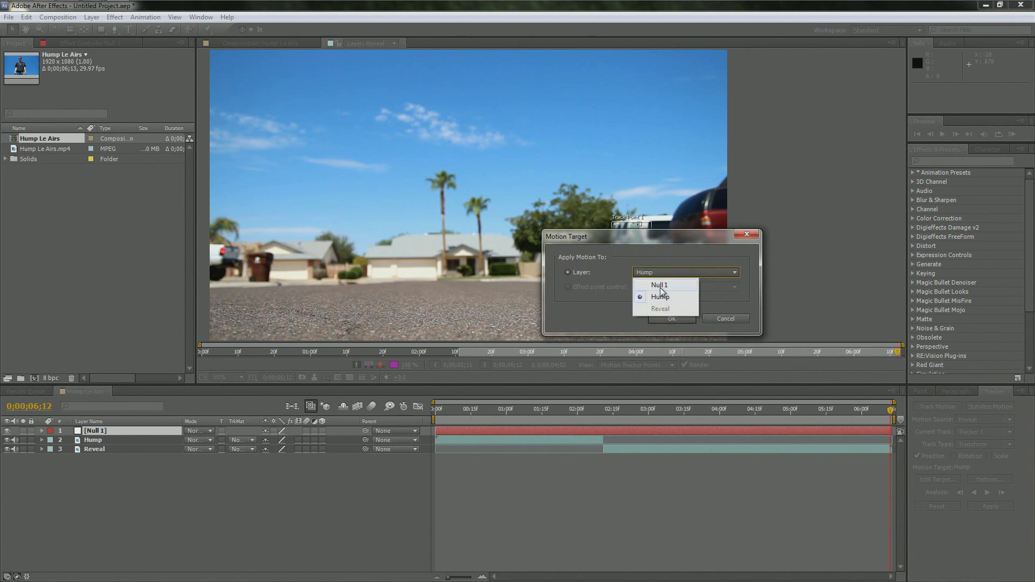
left_click(669, 285)
left_click(668, 317)
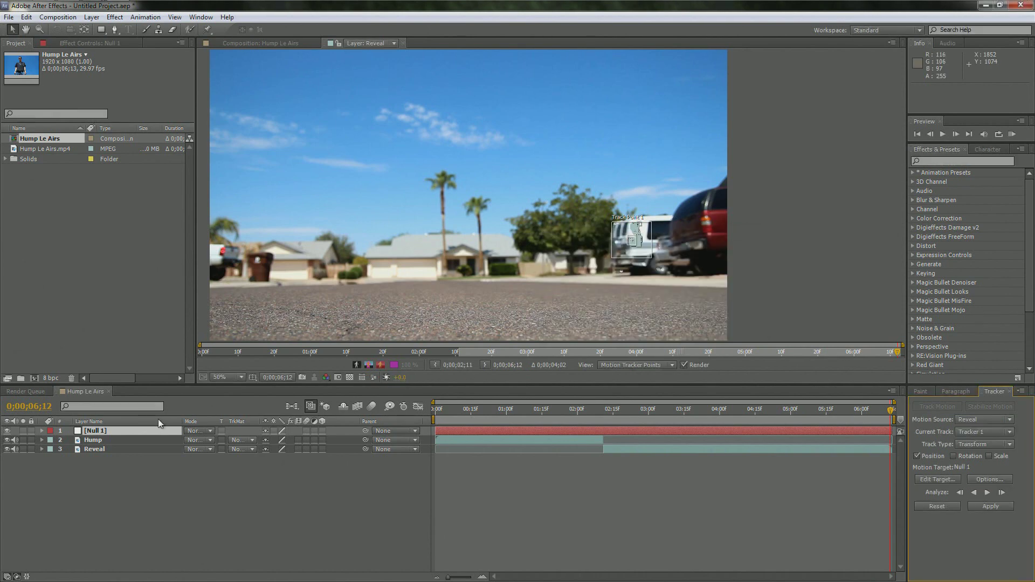
Step: Apply the tracking data to the null in both X and Y dimensions
left_click(981, 507)
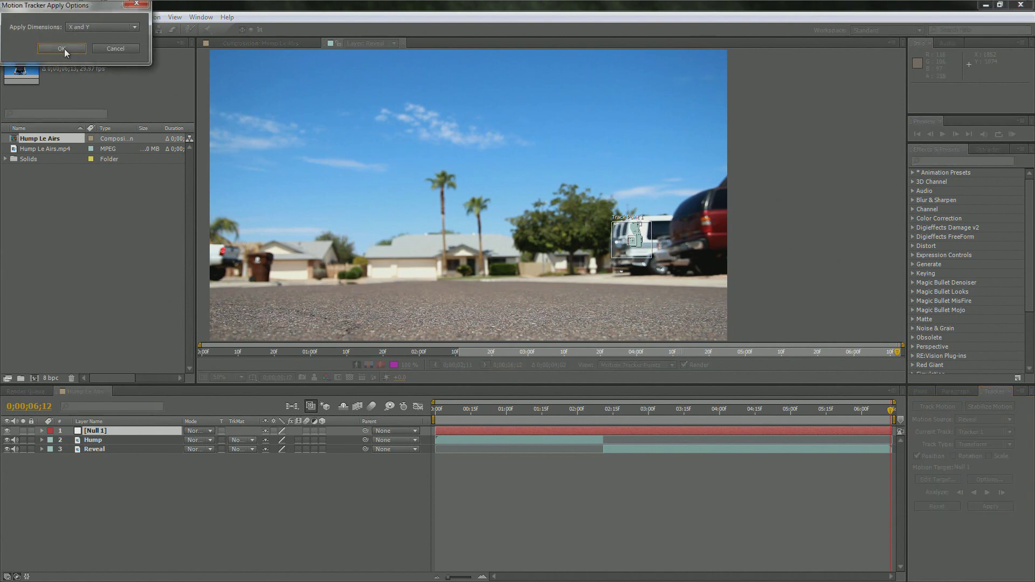
left_click_drag(54, 6, 267, 117)
left_click(272, 161)
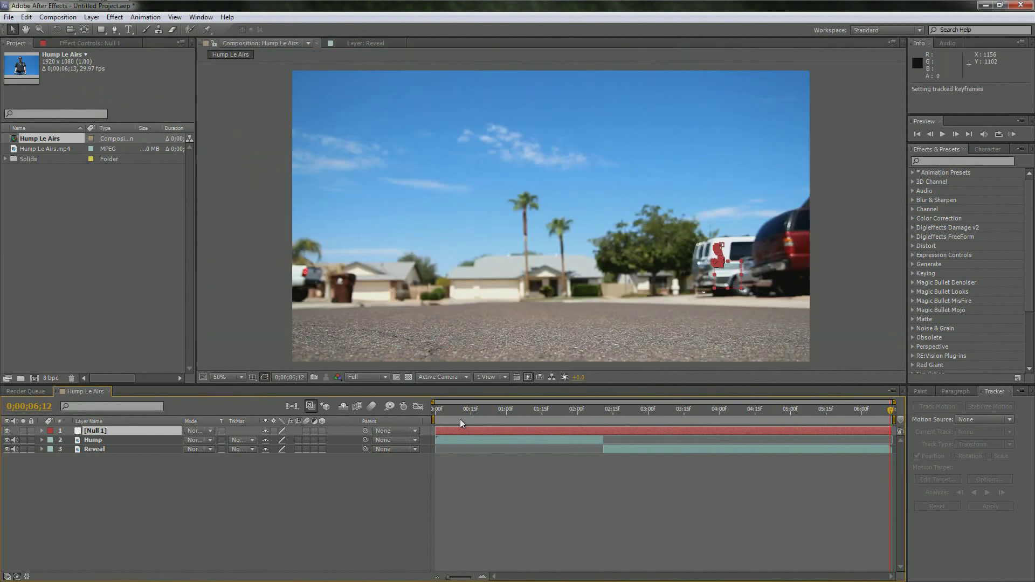
Step: Trim the start of the Null 1 layer to 0;00;02;11, where the Reveal clip begins
left_click_drag(448, 413, 603, 418)
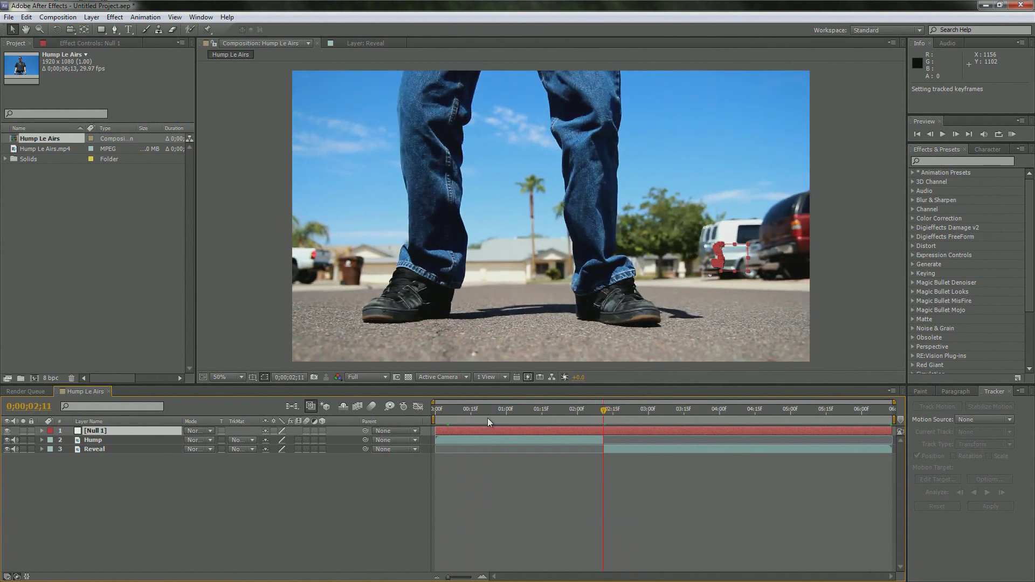
left_click_drag(441, 431, 604, 431)
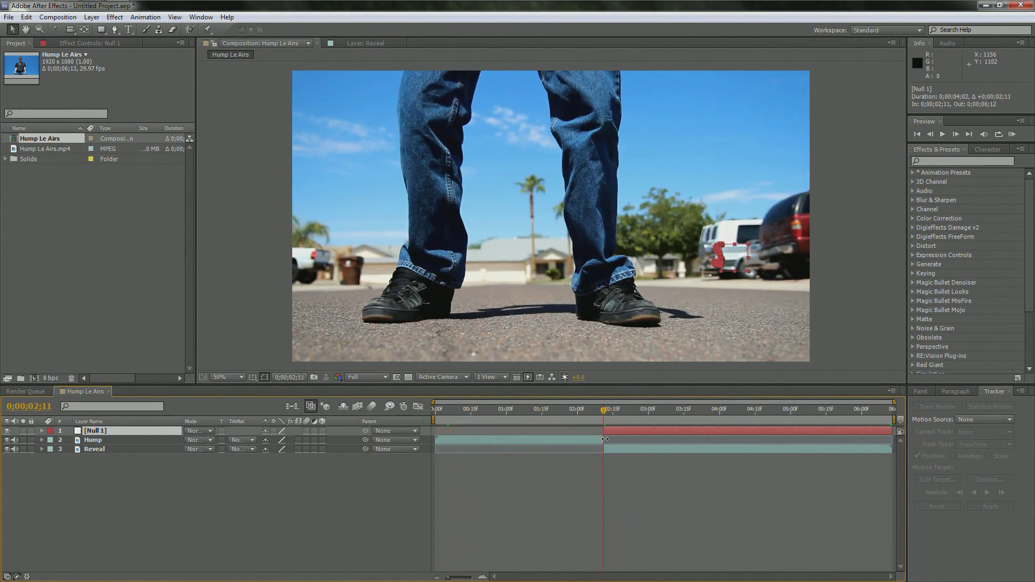
Step: Scrub through the Reveal clip to check how the null follows the van, and hide the Null 1 layer
left_click_drag(601, 413, 677, 419)
key(".")
left_click_drag(749, 288, 561, 229)
left_click(680, 414)
left_click_drag(690, 414, 712, 414)
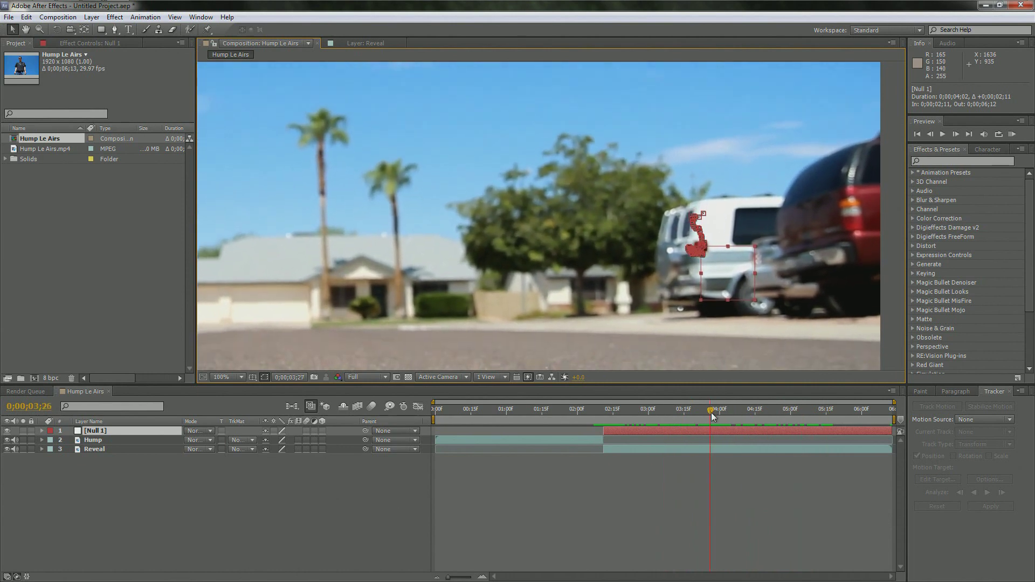
scroll(647, 270, "down", 2)
left_click_drag(647, 269, 704, 276)
key("v")
left_click(7, 431)
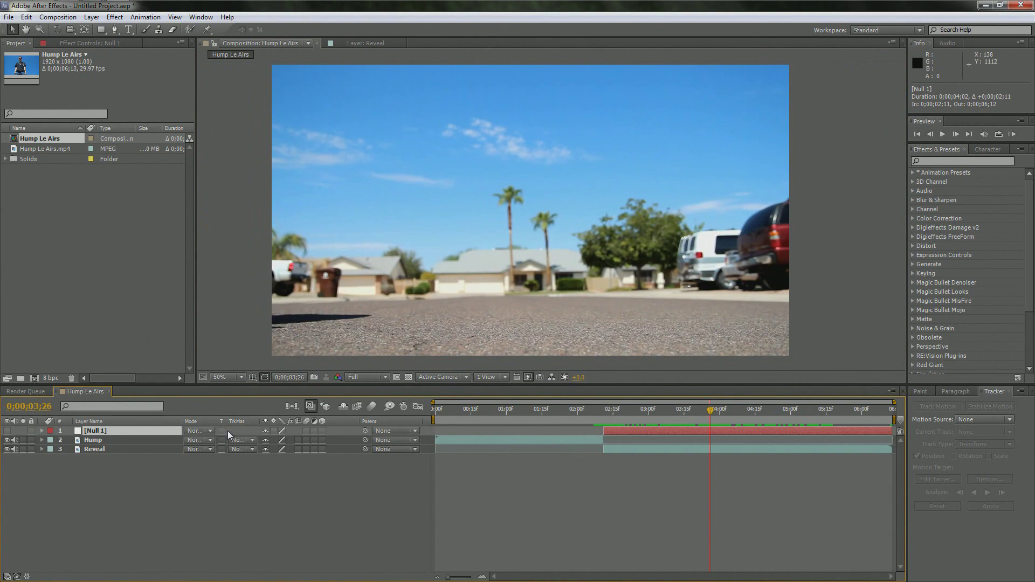
Step: Import WORDS WORDS WORD.psd as a composition with editable layer styles and add it to the Hump Le Airs composition
left_click_drag(697, 413, 620, 422)
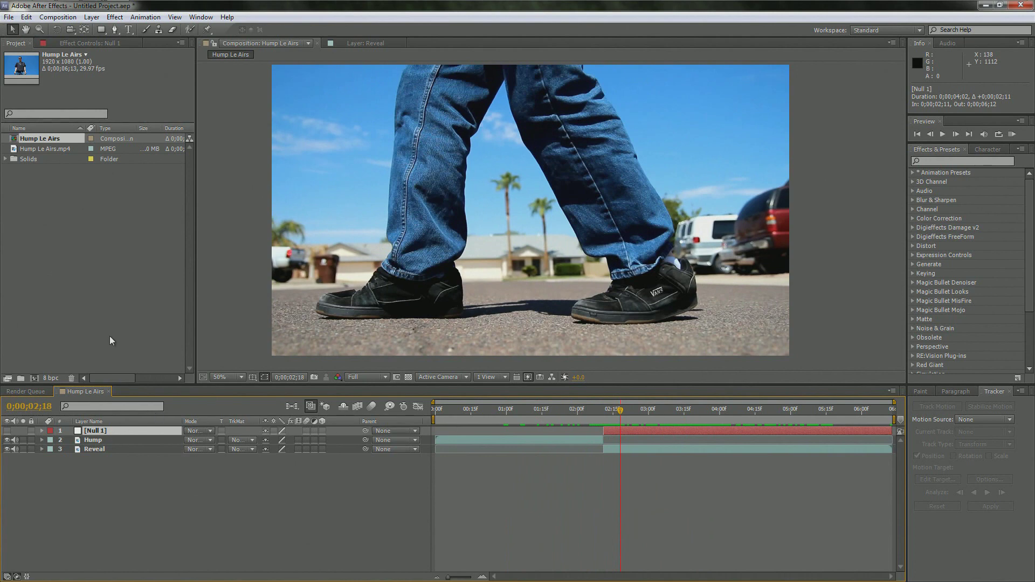
double_click(76, 234)
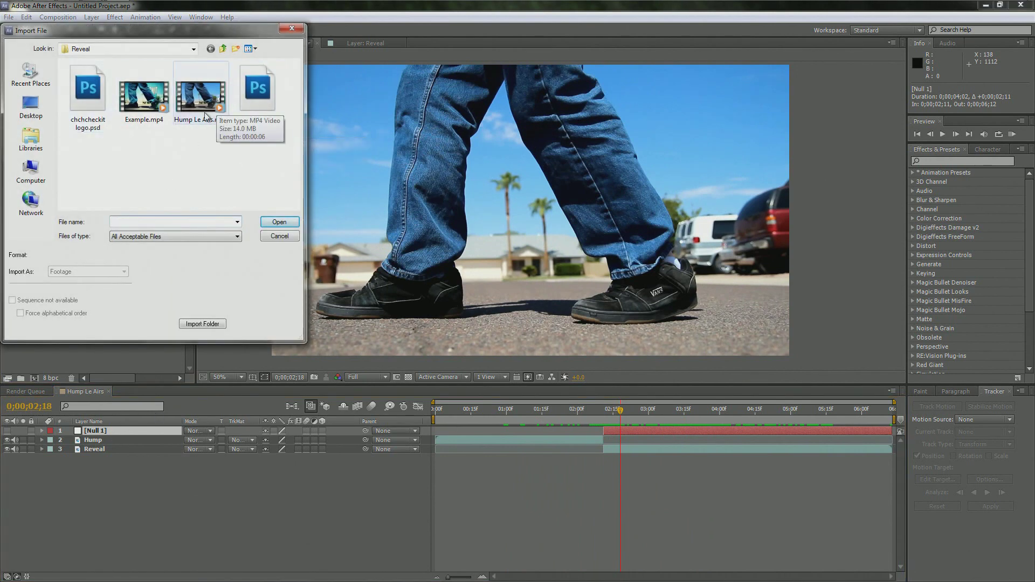
left_click(264, 125)
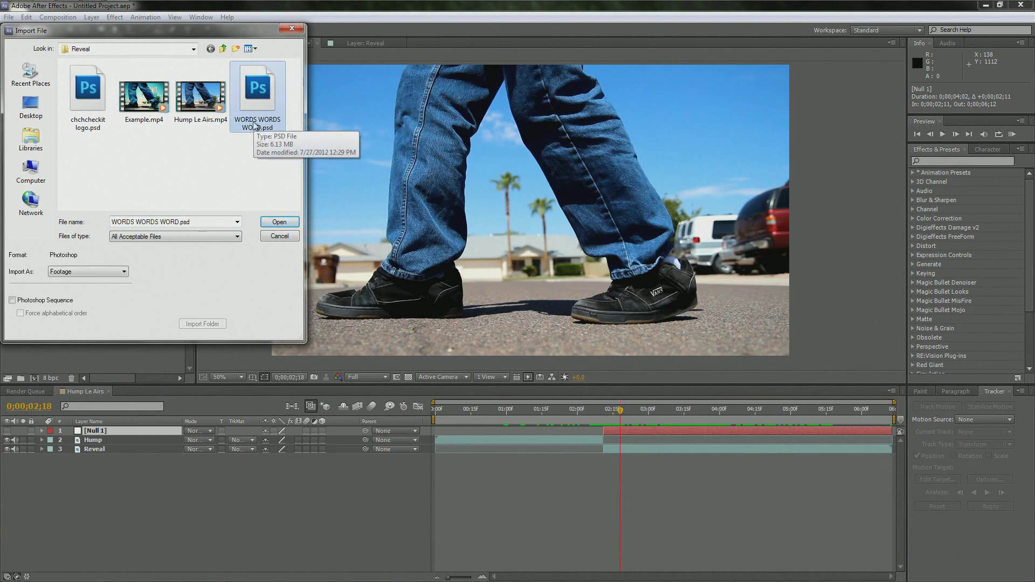
left_click(279, 222)
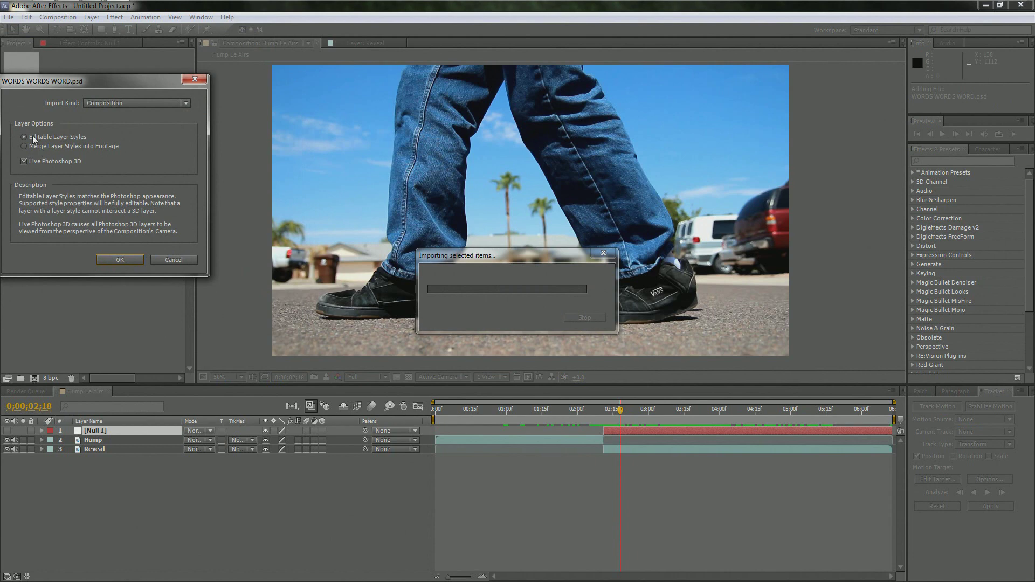
left_click(120, 260)
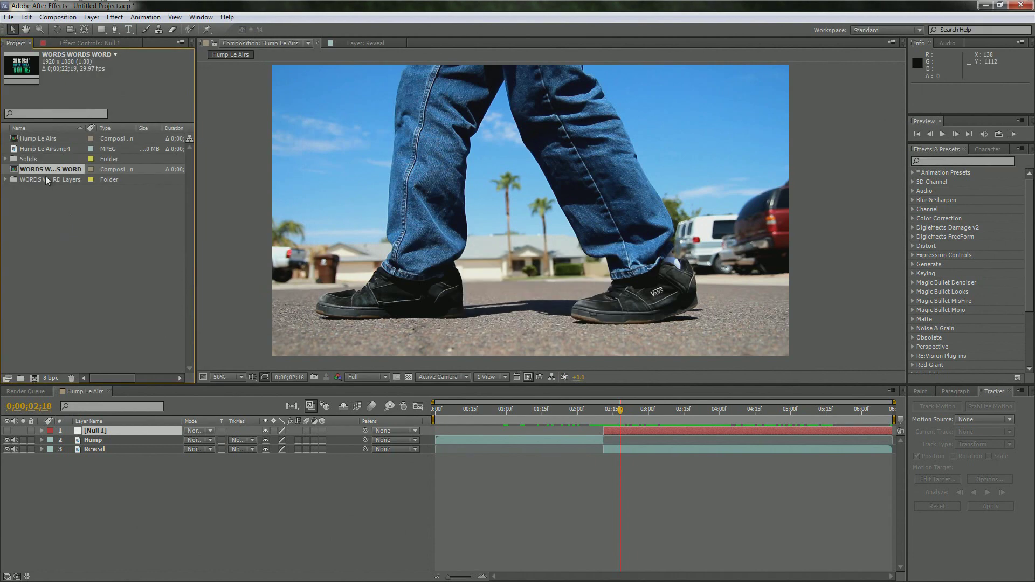
left_click_drag(52, 169, 526, 211)
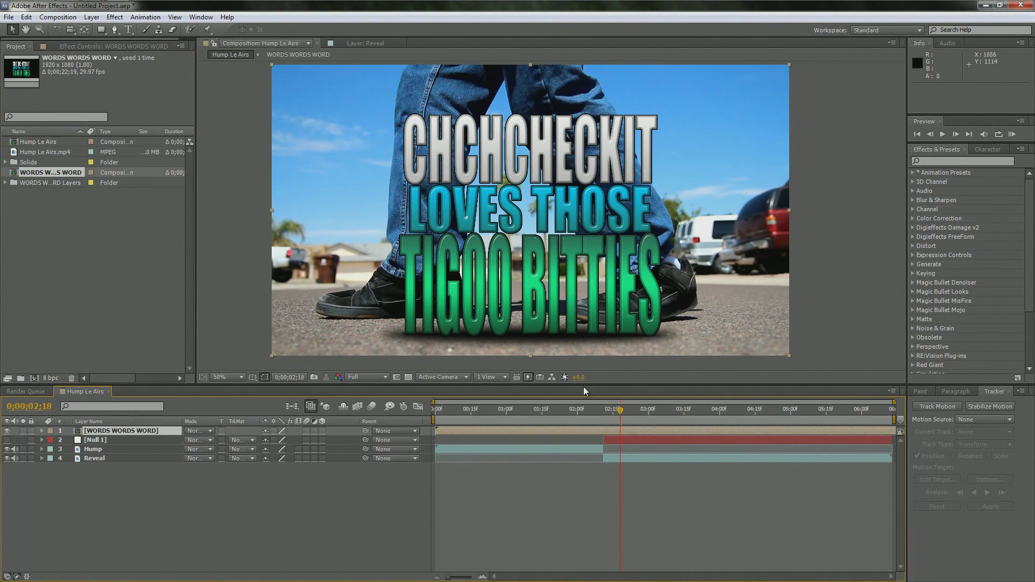
Step: Switch to Photoshop, examine the words with the background Layer 1 shown and hidden, and return to After Effects
mouse_move(158, 4)
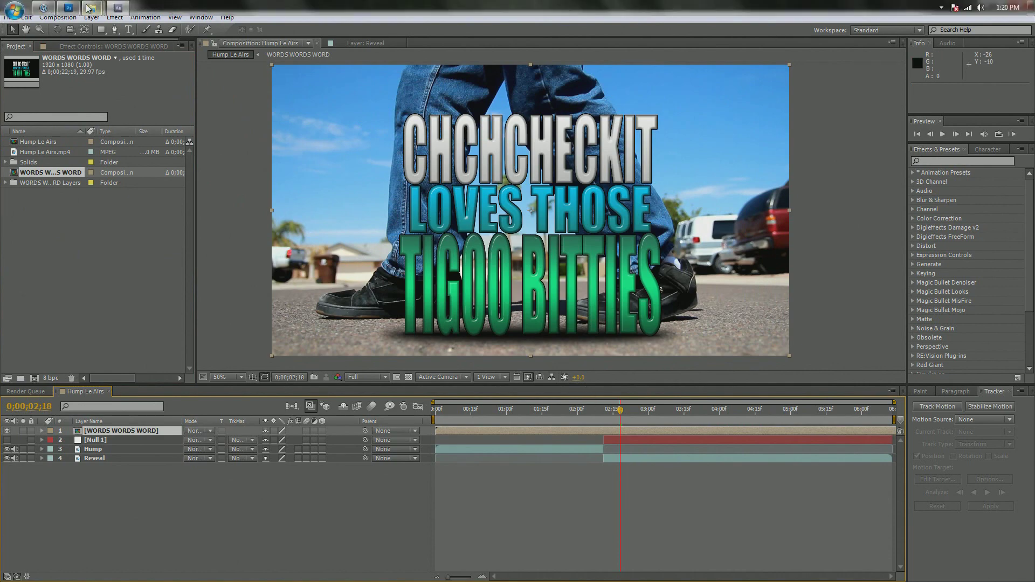
left_click(69, 8)
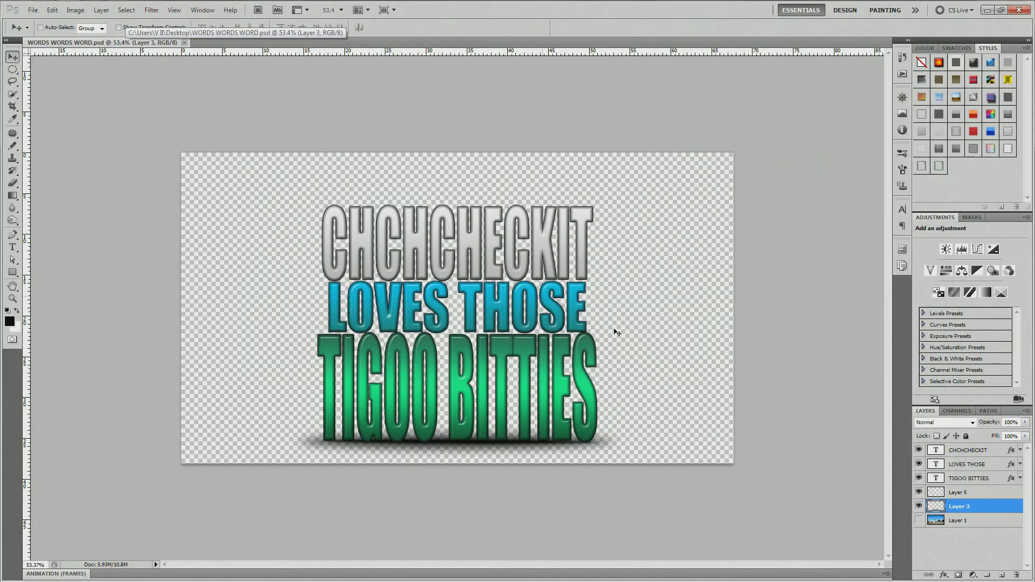
left_click(920, 520)
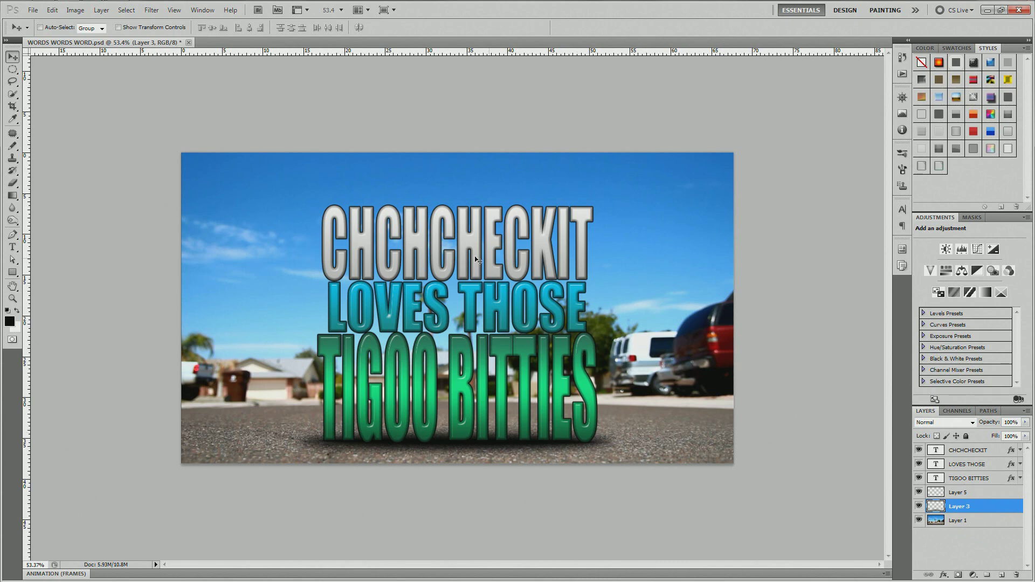
left_click_drag(918, 505, 920, 492)
left_click(920, 521)
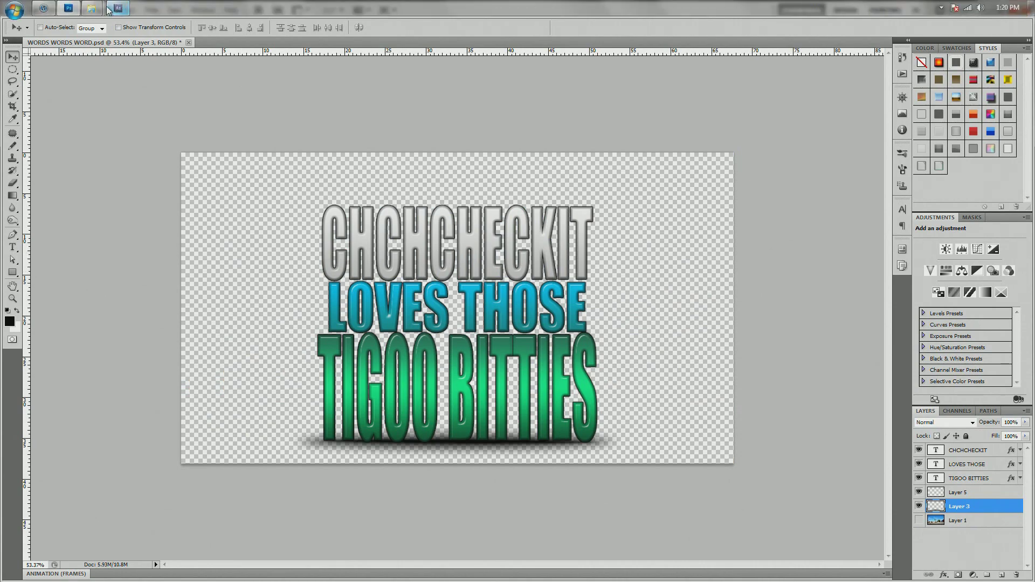
left_click(108, 9)
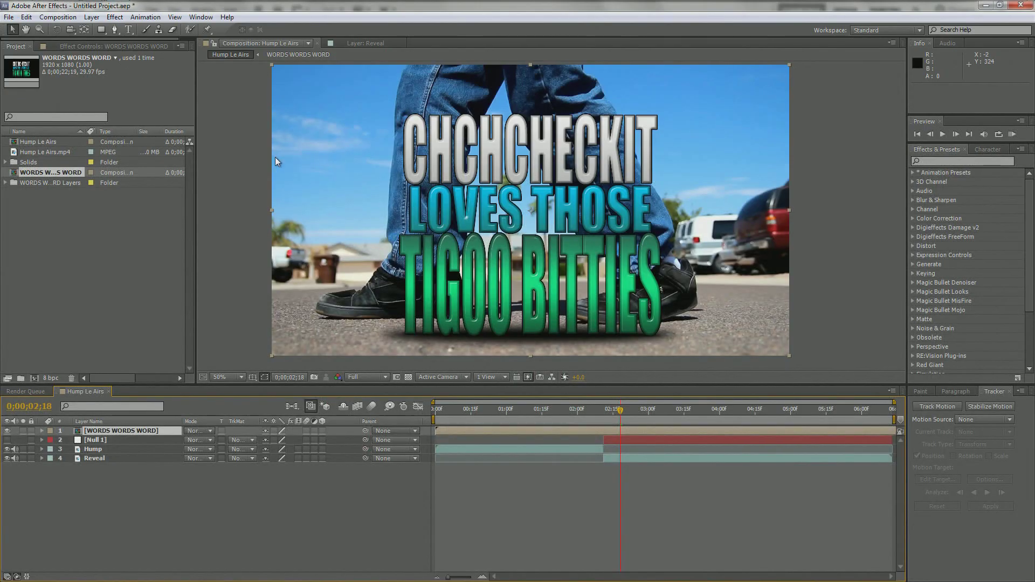
Step: Trim the start of the WORDS WORDS WORD layer to 0;00;02;11 and place it directly below Null 1
mouse_move(624, 420)
left_mouse_down()
mouse_move(652, 413)
mouse_move(607, 419)
left_mouse_up()
left_click_drag(448, 431, 611, 433)
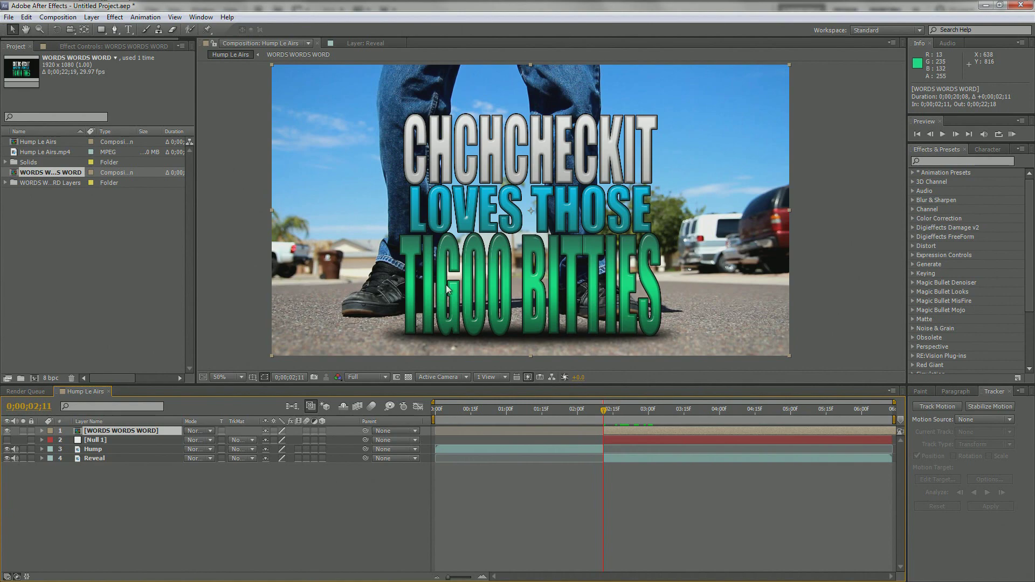
left_click_drag(129, 429, 127, 444)
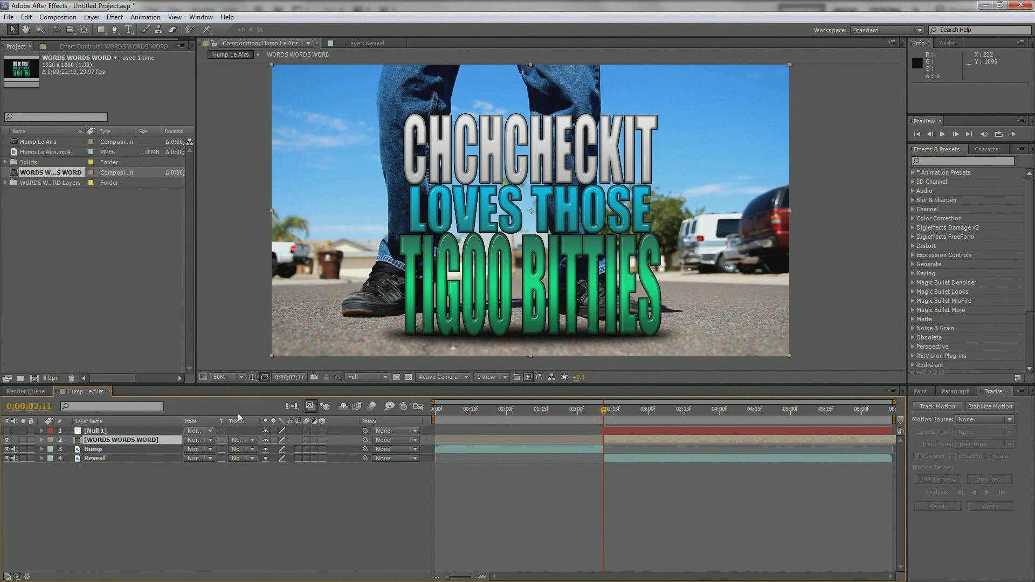
Step: Parent the WORDS WORDS WORD layer to Null 1 and scrub the start of the clip to check its motion
left_click(124, 440)
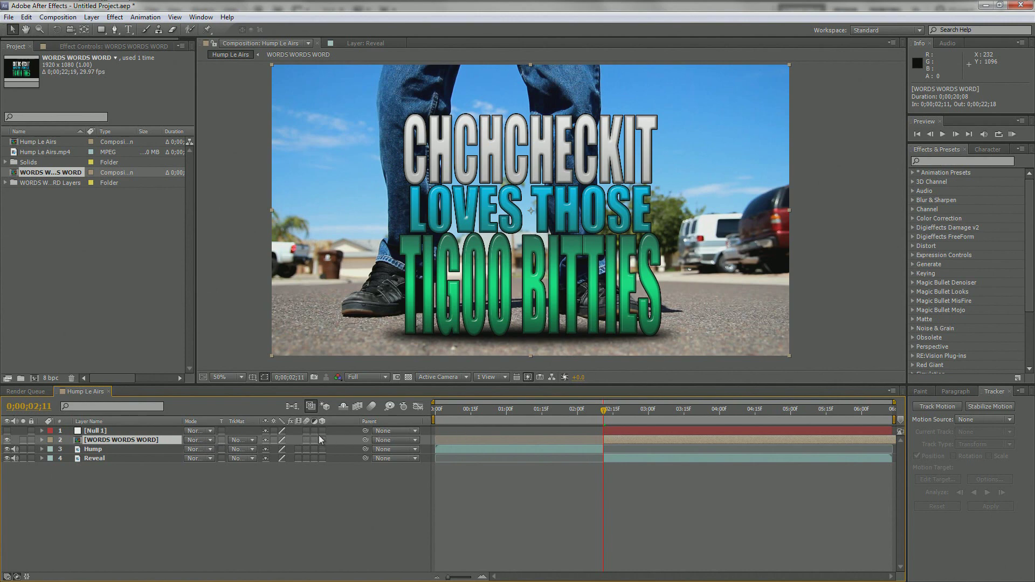
left_click_drag(365, 440, 97, 432)
left_click_drag(603, 413, 606, 435)
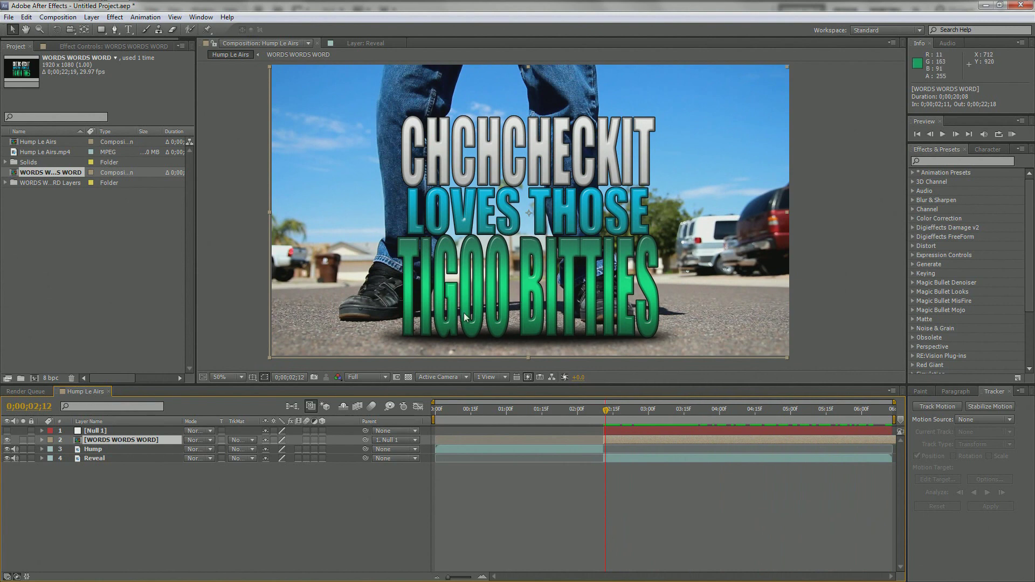
Step: Nudge the WORDS WORDS WORD layer straight up to position -631, -118 and return to 0;00;02;11
key("Up")
key("Up")
key("Up")
key("Up")
key("Up")
key("Up")
key("Up")
key("Up")
key("Up")
key("Up")
key("Up")
key("Up")
mouse_move(610, 416)
left_mouse_down()
mouse_move(855, 415)
mouse_move(604, 430)
left_mouse_up()
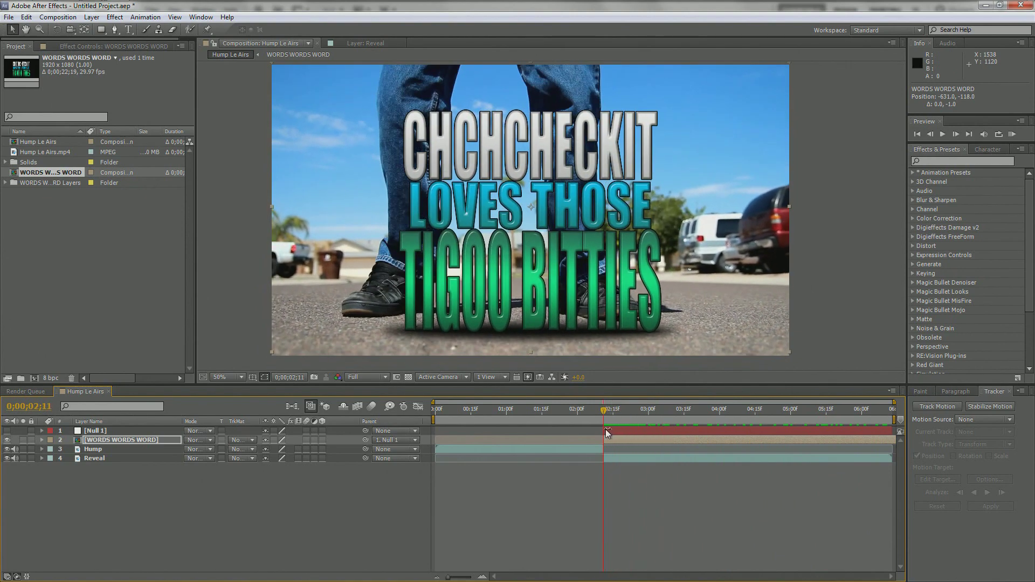
Step: Rename the WORDS WORDS WORD layer as Word
left_click(112, 441)
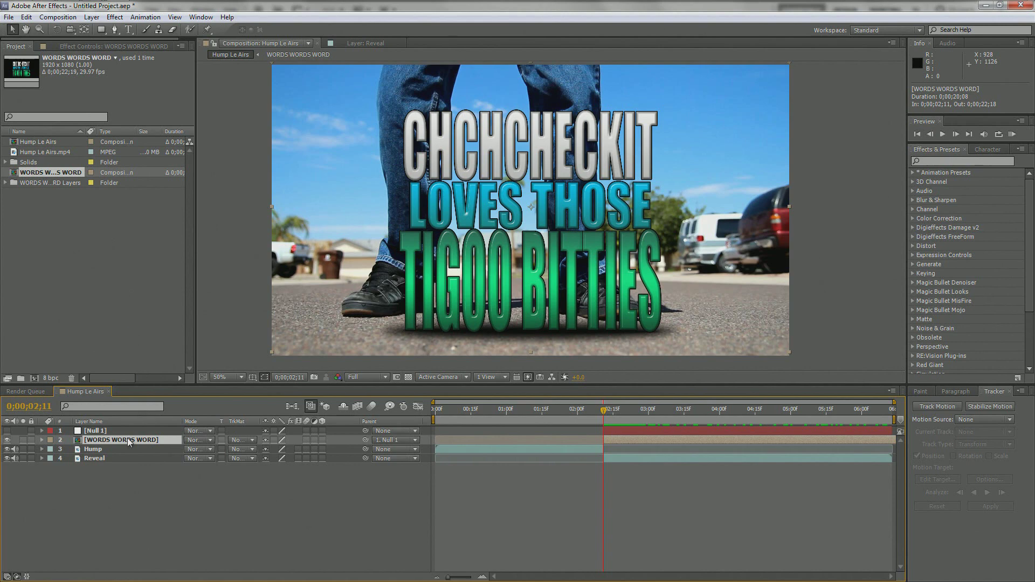
key("Return")
type("Word")
left_click(89, 470)
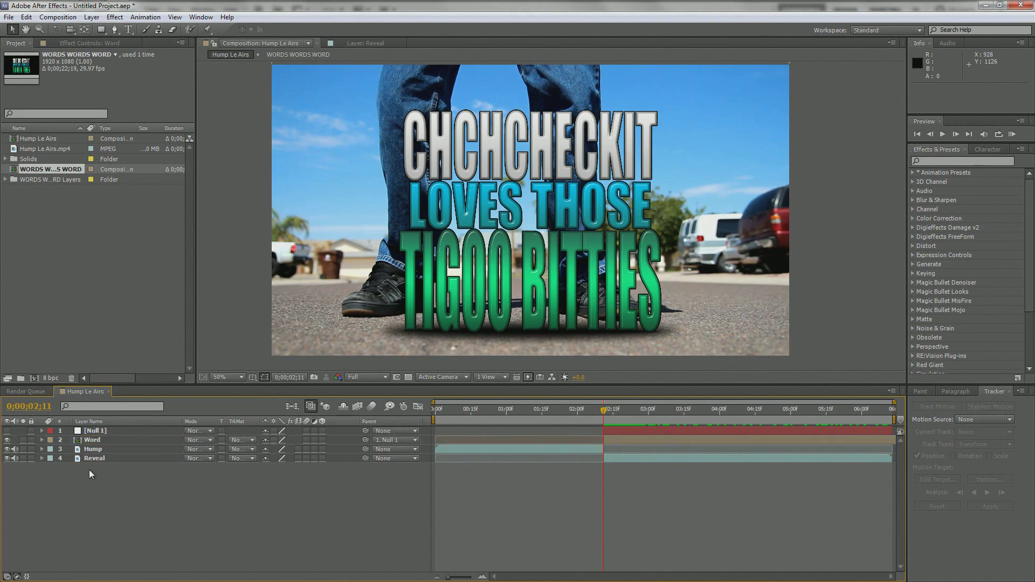
Step: Trim the starts of the Word and Null 1 layers to 0;00;02;17
left_click(97, 441)
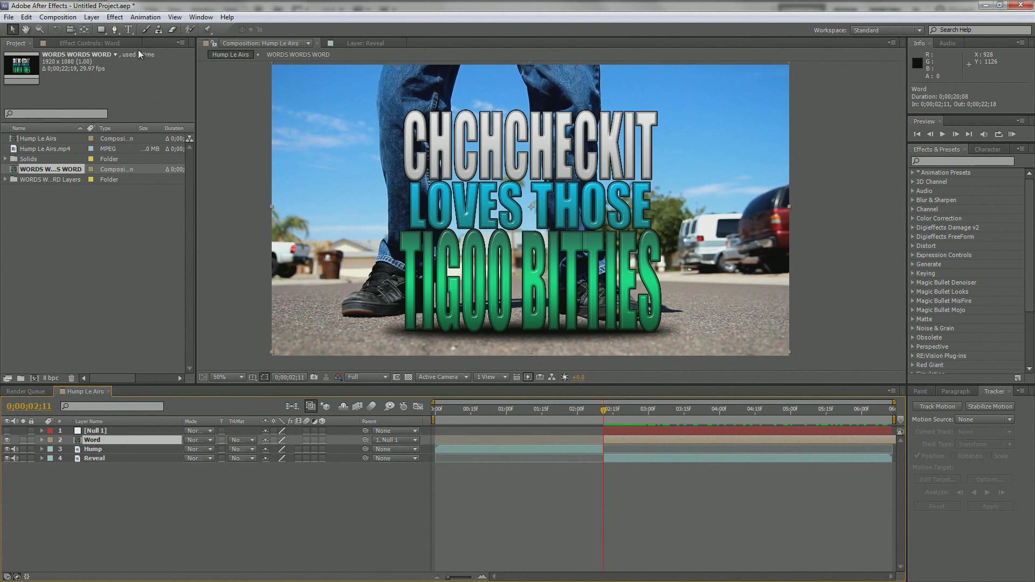
left_click(115, 30)
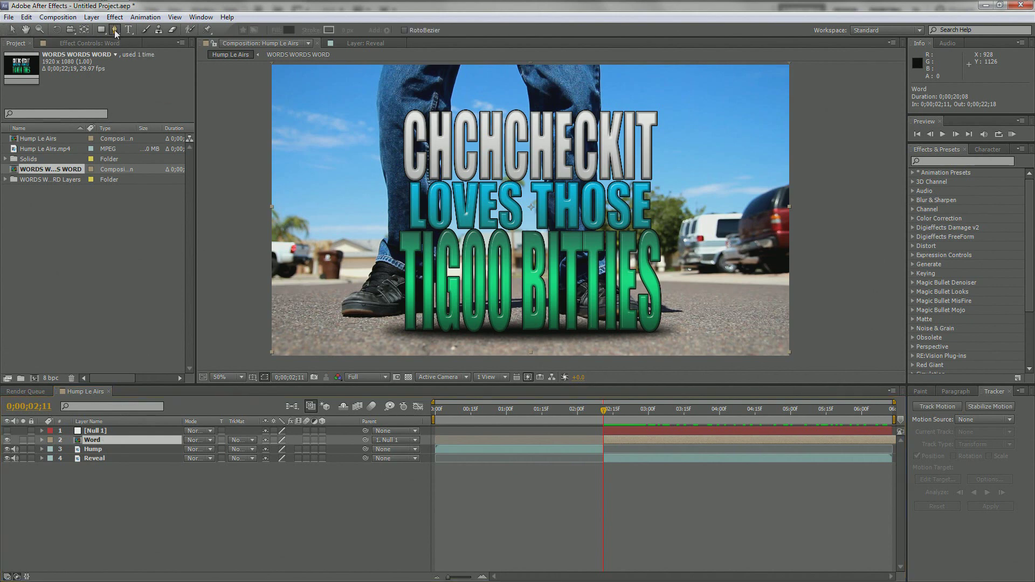
left_click_drag(606, 412, 620, 412)
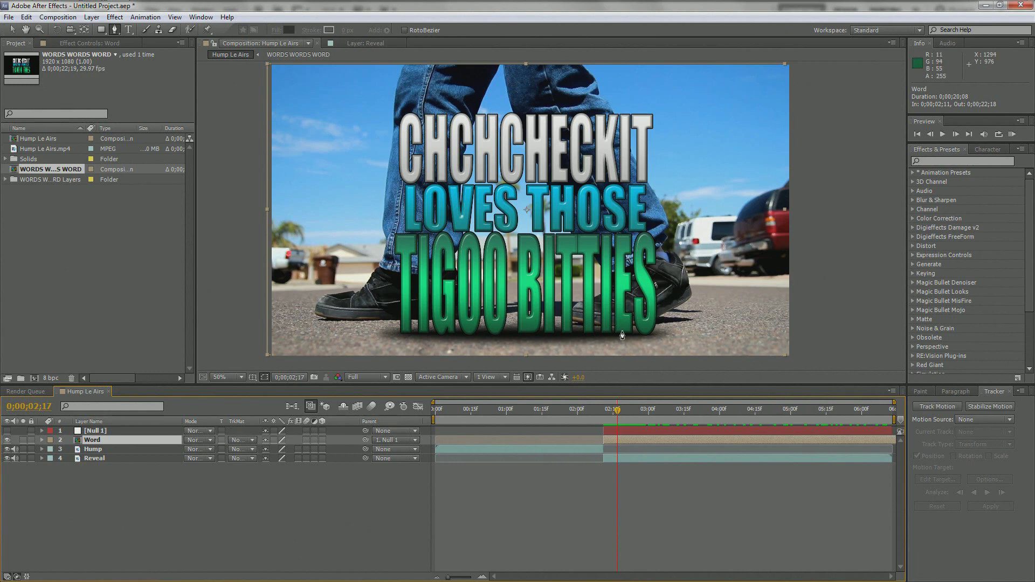
left_click_drag(603, 443, 614, 443)
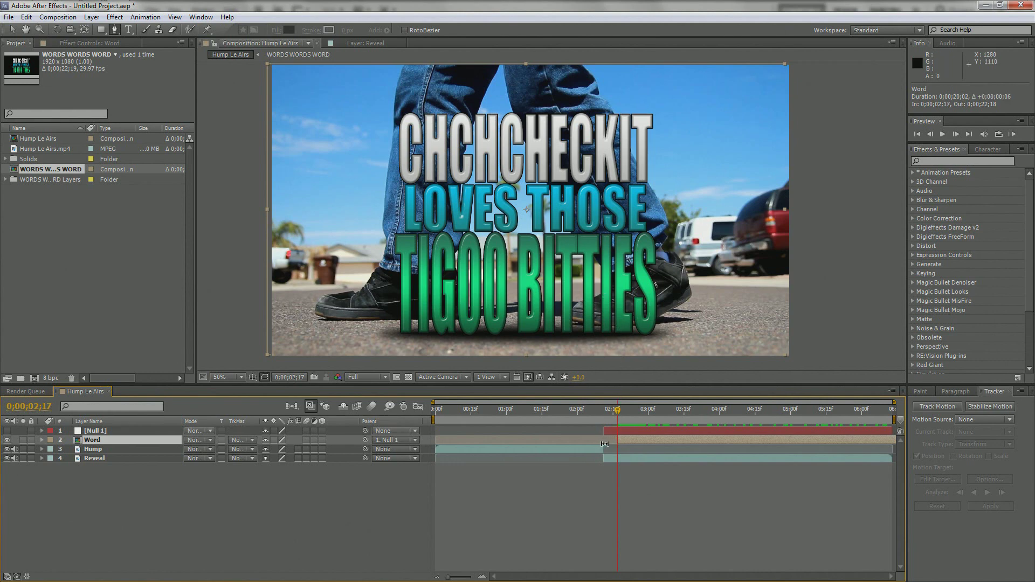
left_click_drag(604, 431, 618, 435)
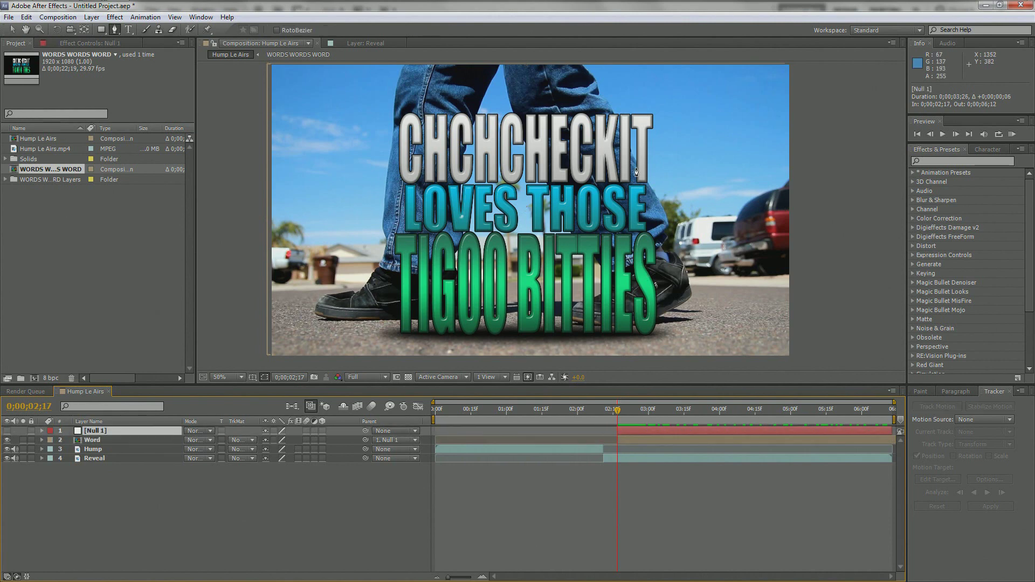
Step: Hide the Word layer and begin a Null 1 mask along the back edge of the trailing leg, from above the frame to the calf
left_click(7, 440)
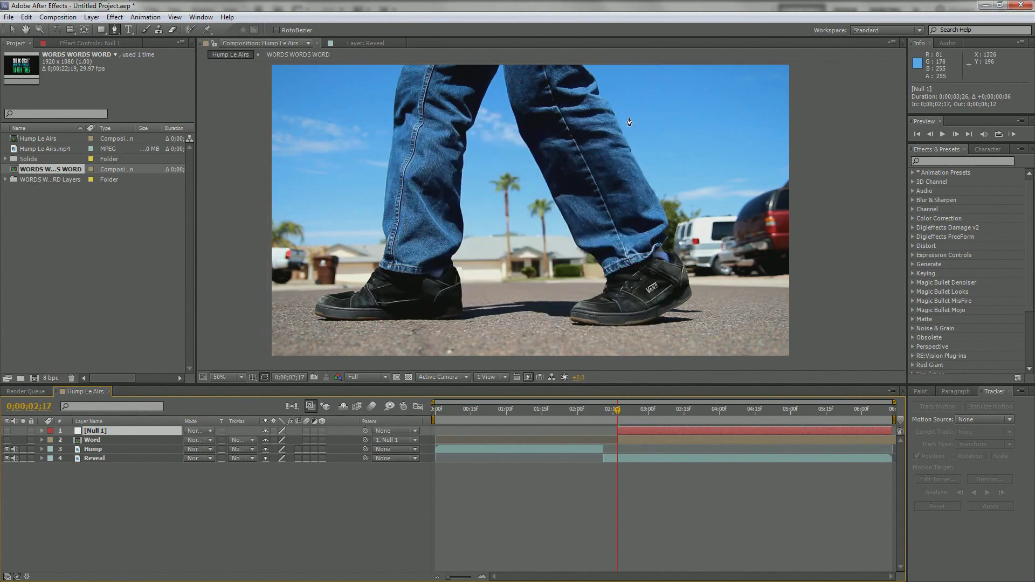
scroll(629, 122, "up", 3)
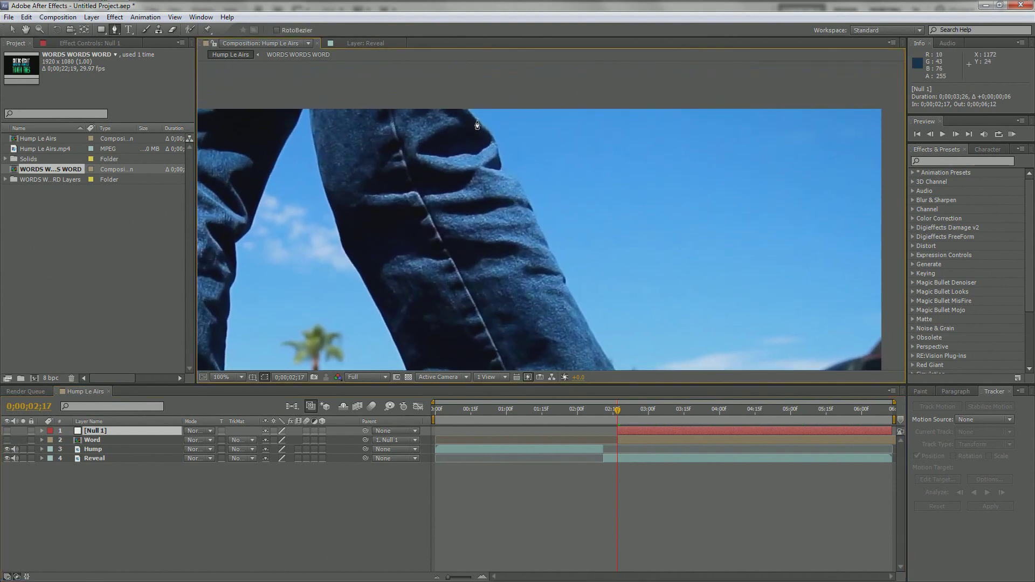
left_click(460, 94)
left_click(503, 170)
left_click(587, 327)
left_click_drag(587, 326, 510, 174)
left_click(561, 282)
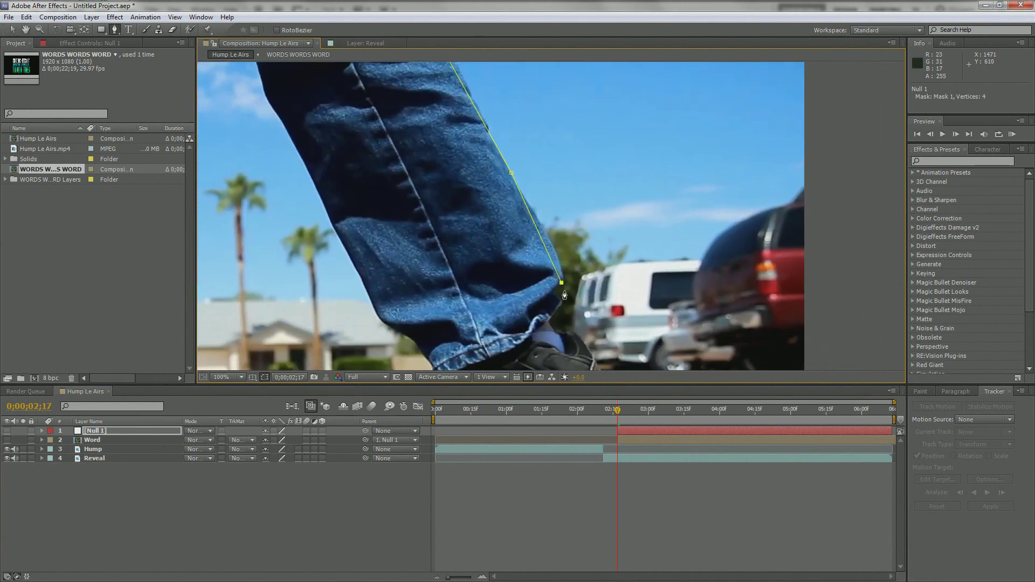
Step: Continue the Null 1 mask around the trouser cuff, ankle and heel, then down from the sole past the lower frame edge
left_click(558, 328)
left_click(581, 339)
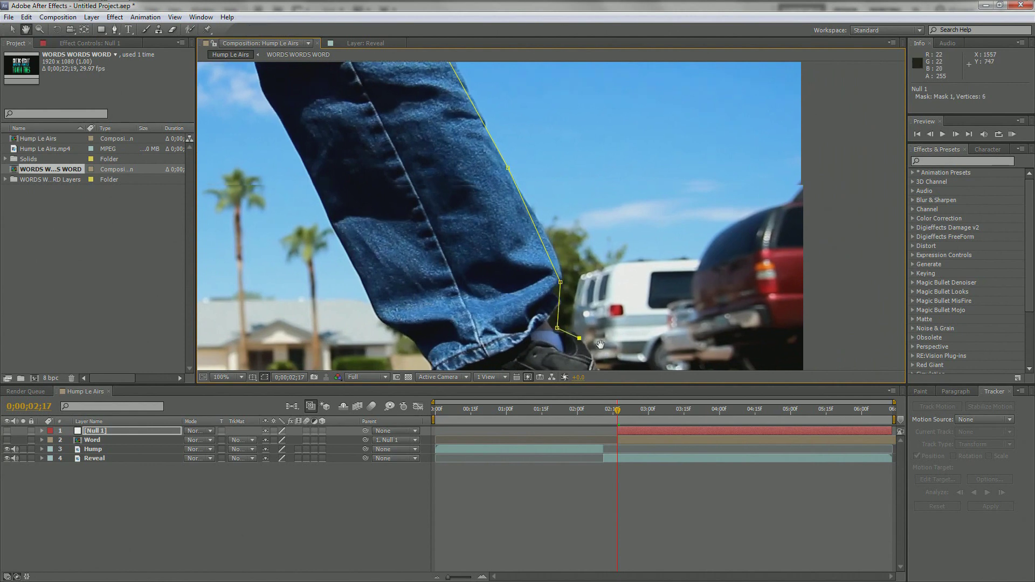
left_click_drag(584, 366, 529, 238)
left_click(548, 266)
left_click(555, 292)
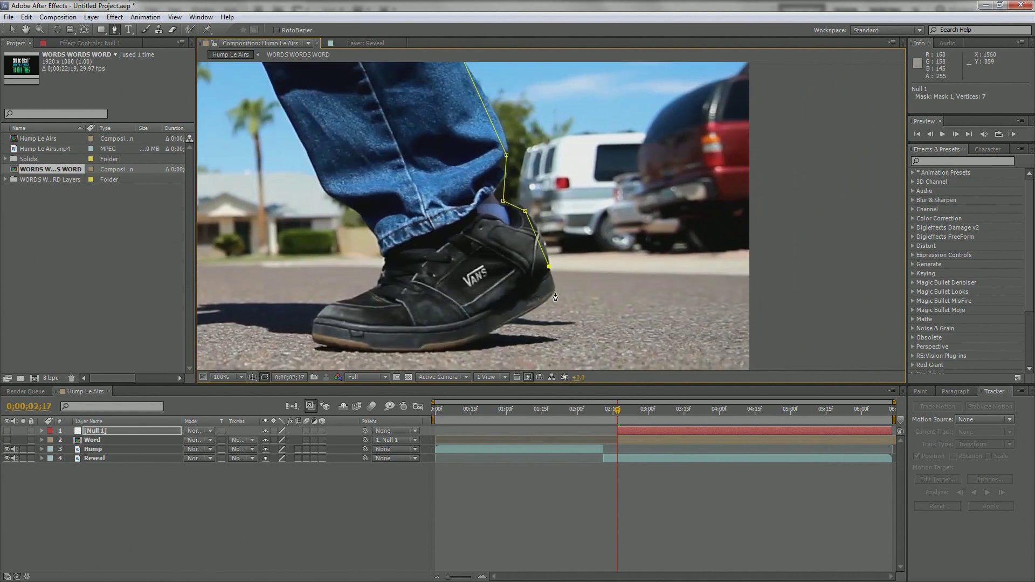
left_click(486, 331)
key("space")
left_click_drag(486, 332, 486, 236)
left_click(472, 326)
key("space")
Step: Close the Null 1 mask by running it outside the frame around both legs back to its starting point
scroll(410, 312, "down", 2)
left_click_drag(593, 281, 706, 294)
left_click(348, 292)
key("space")
left_click_drag(323, 184, 335, 293)
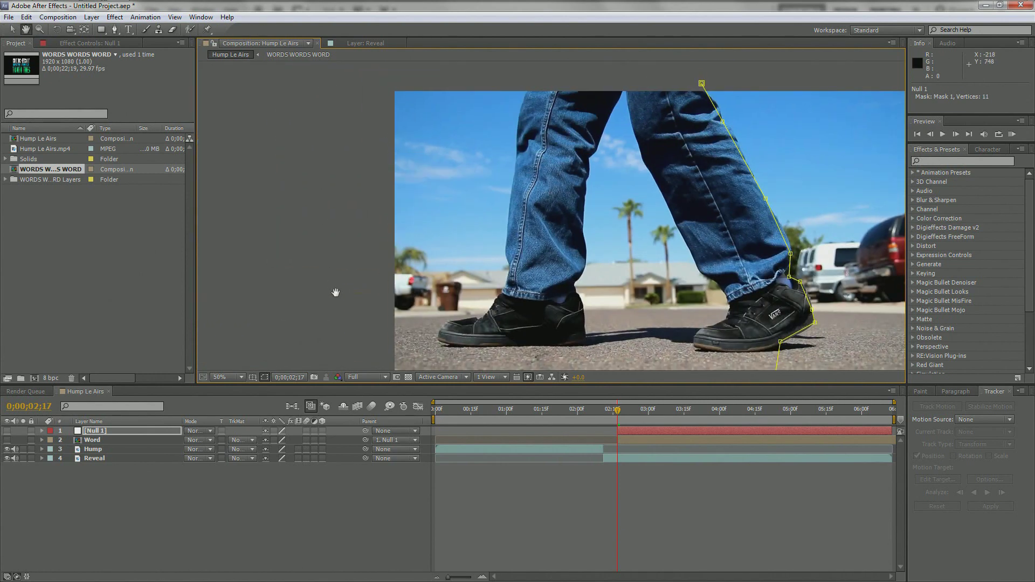
left_click(263, 78)
key("space")
left_click_drag(263, 78, 240, 143)
left_click(485, 89)
left_click(680, 148)
key("space")
left_click_drag(788, 199, 698, 124)
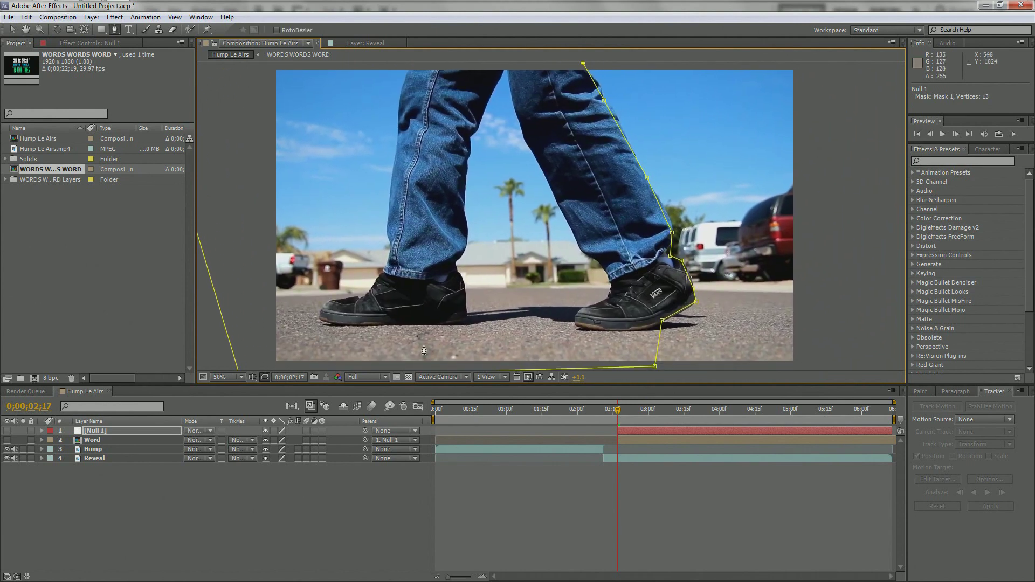
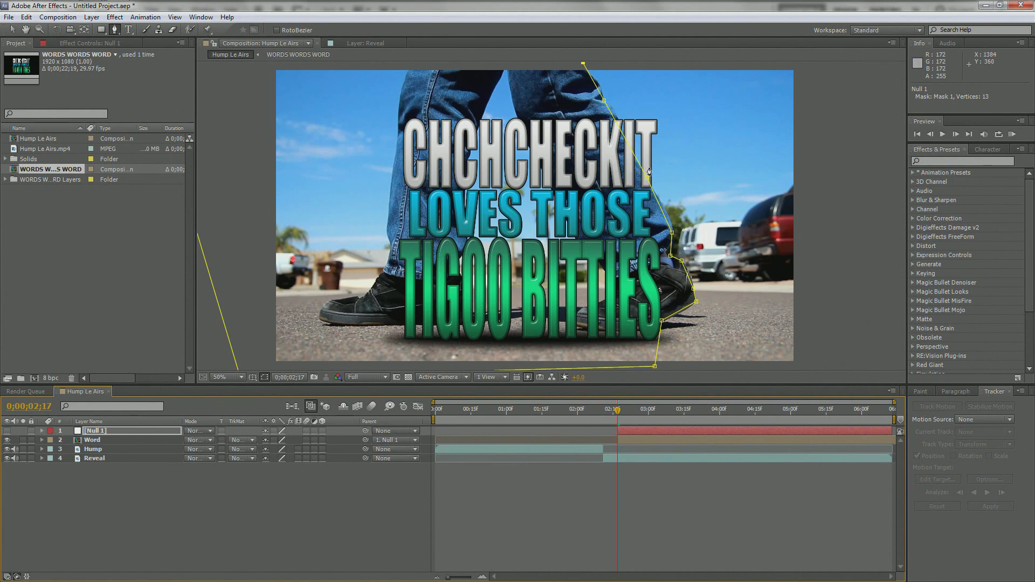
Step: Select the Word layer instead of Null 1
left_click(12, 29)
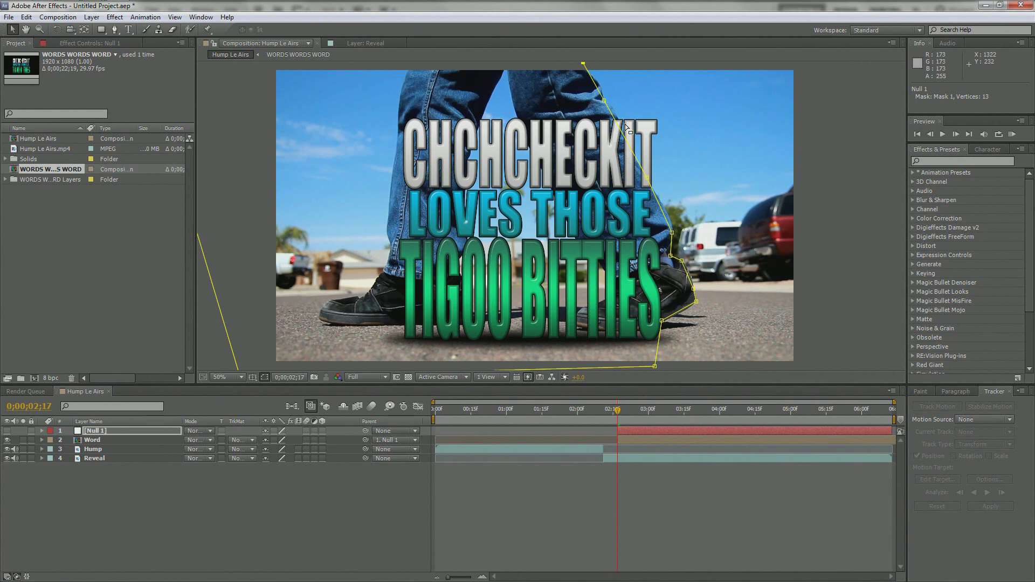
left_click_drag(623, 412, 618, 413)
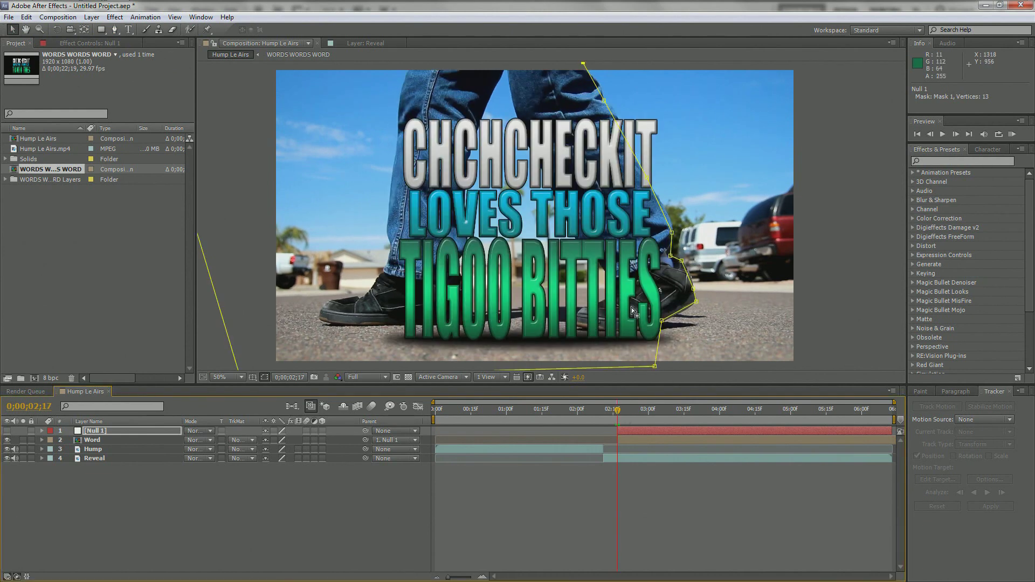
left_click(105, 440)
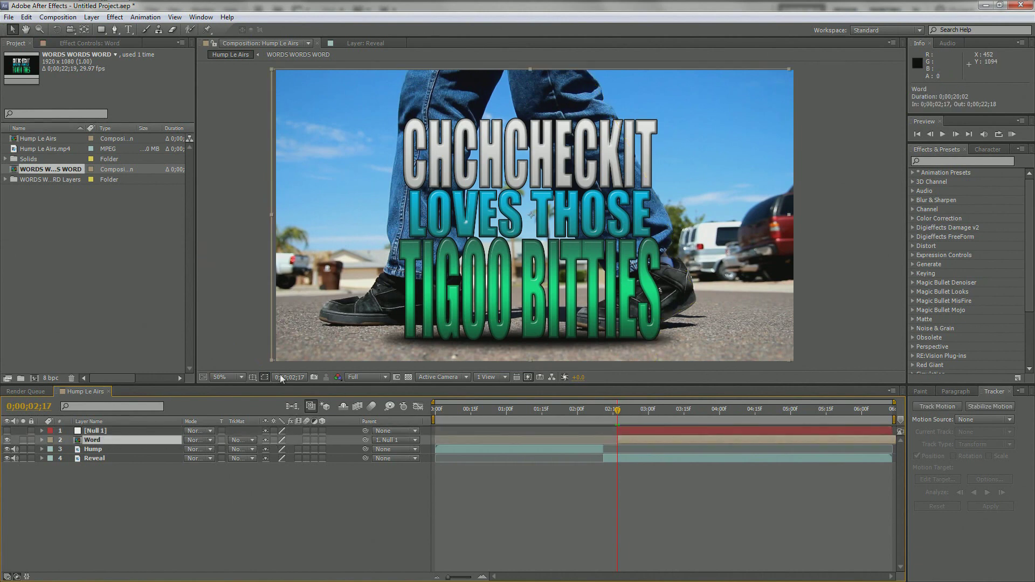
key("comma")
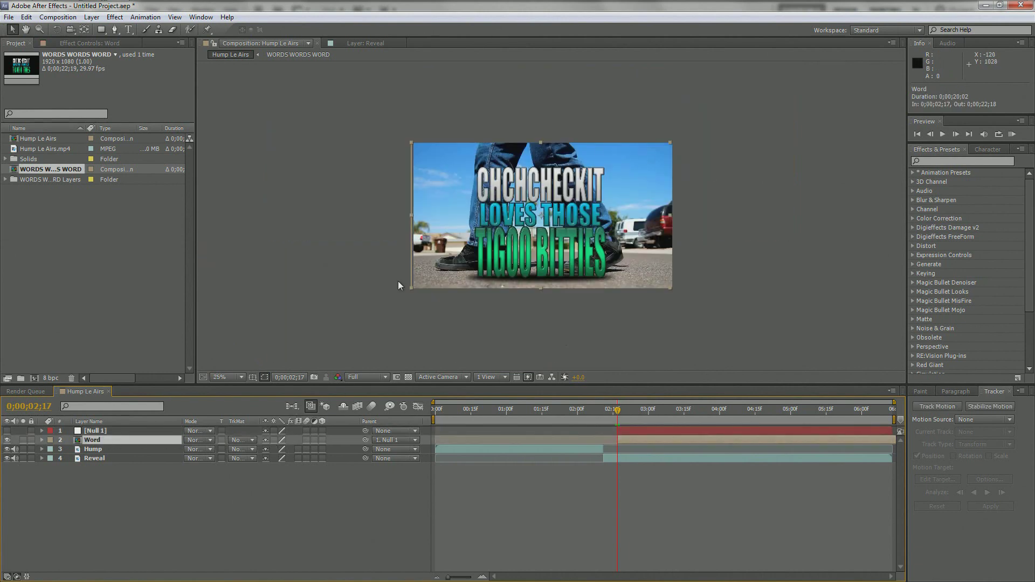
left_click(42, 440)
left_click(42, 441)
Step: Start a mask on the Word layer with the Pen tool, following the back of the trailing leg from above the frame to the calf
key("period")
key("period")
key("period")
key("period")
key("space")
left_click_drag(607, 172, 601, 322)
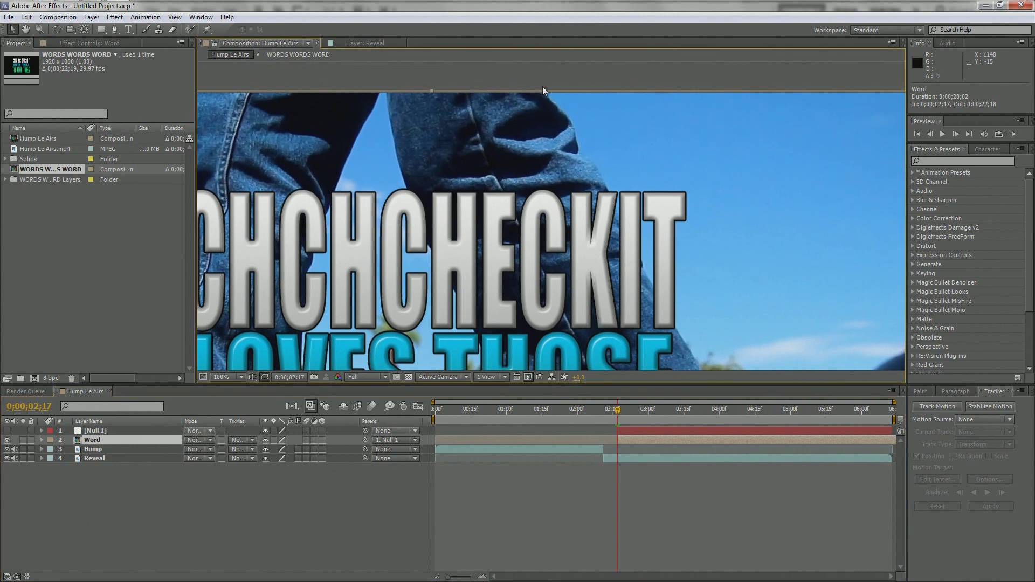
left_click(115, 29)
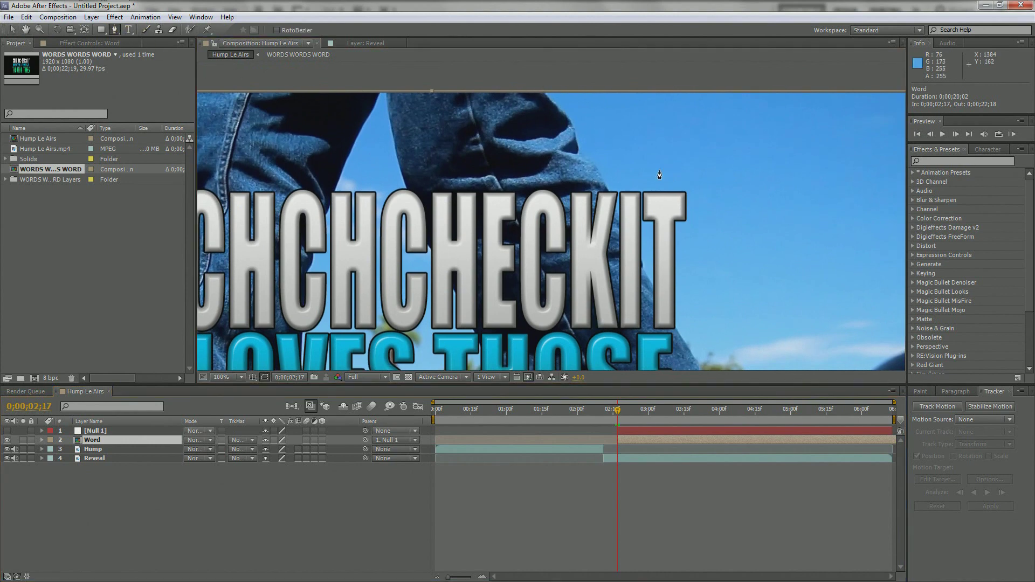
left_click(540, 88)
left_click(580, 149)
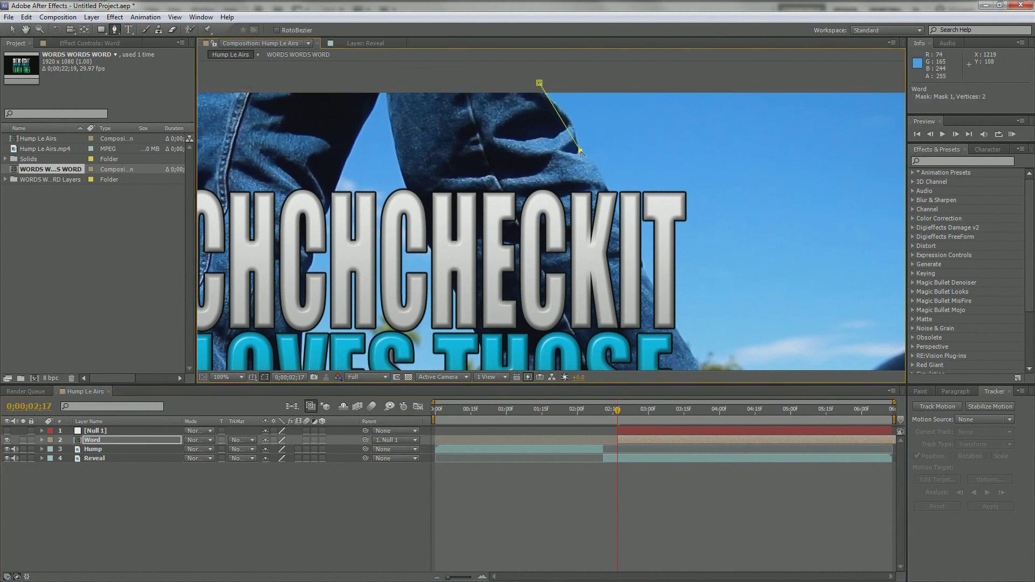
key("space")
left_click_drag(658, 231, 616, 169)
left_click(642, 282)
key("space")
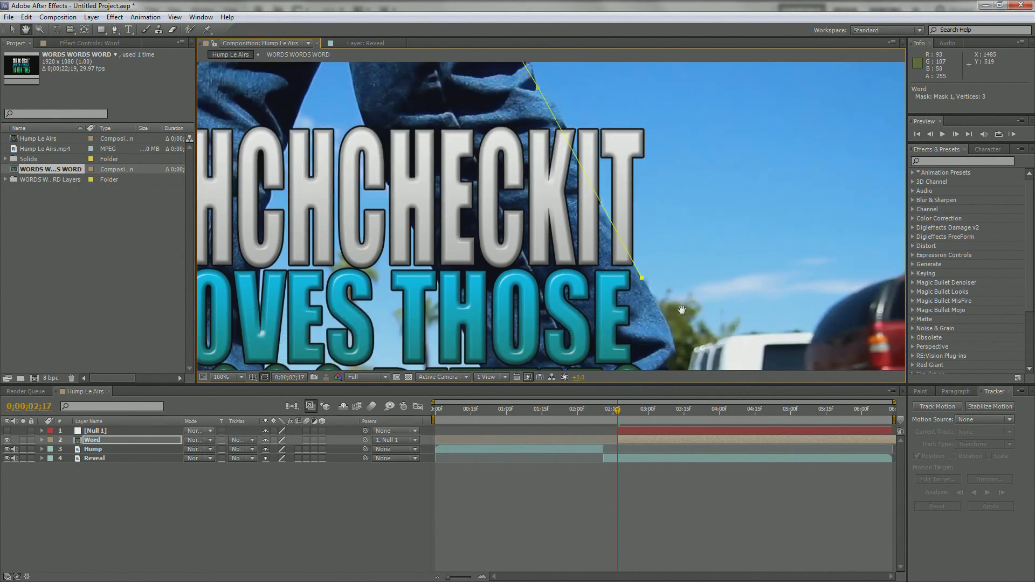
left_click_drag(642, 280, 559, 116)
Step: Continue the Word mask around the trouser cuff, ankle and heel to the rear of the shoe's sole
left_click(592, 188)
left_click(584, 242)
left_click(605, 244)
key("space")
left_click_drag(618, 268, 597, 234)
left_click(616, 288)
key("space")
left_click_drag(616, 288, 619, 274)
left_click(592, 304)
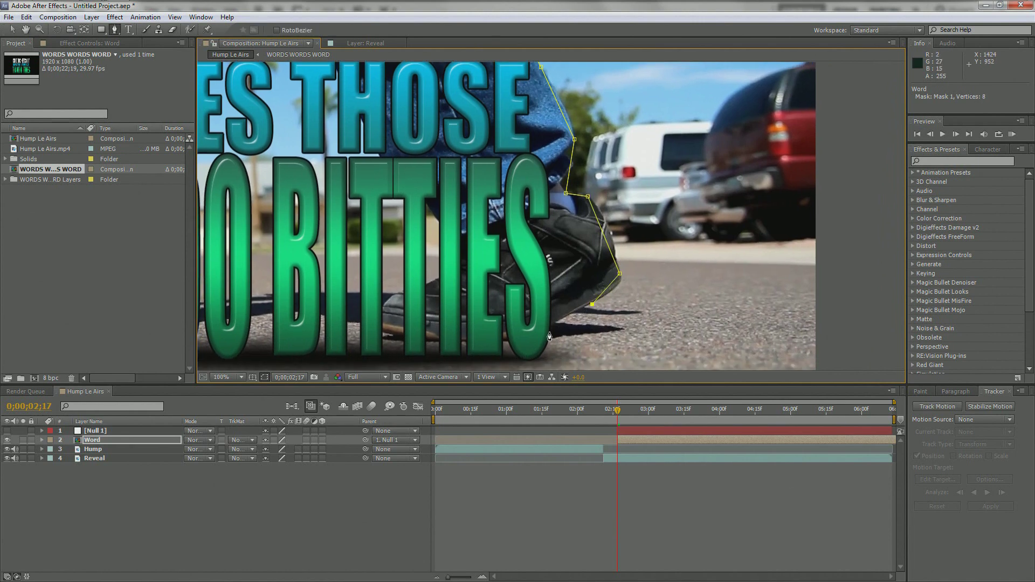
Step: Extend the Word mask from the shoe's sole diagonally down and away from the foot to the frame's lower edge
key("space")
left_click_drag(552, 369, 550, 296)
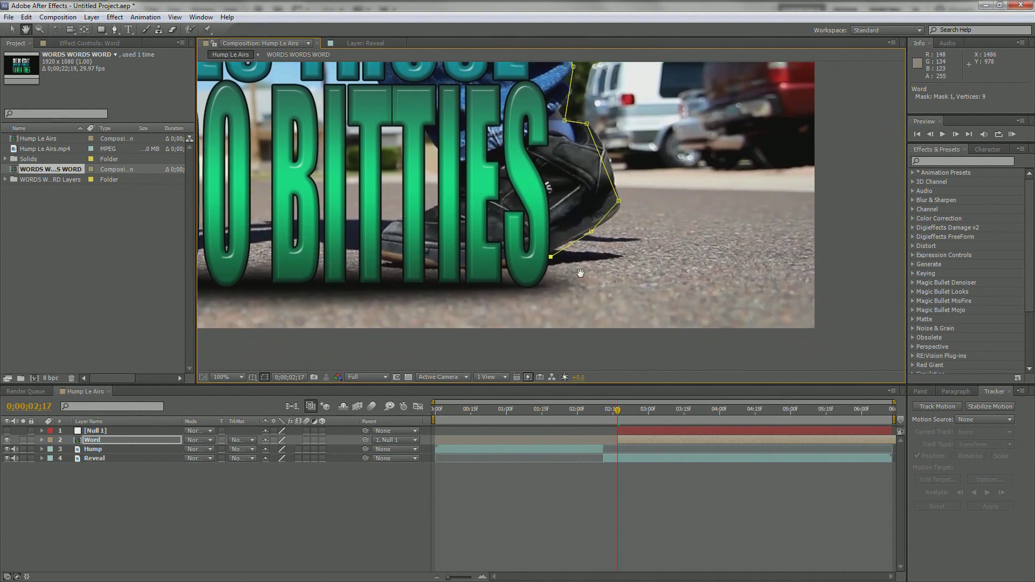
left_click_drag(563, 259, 580, 257)
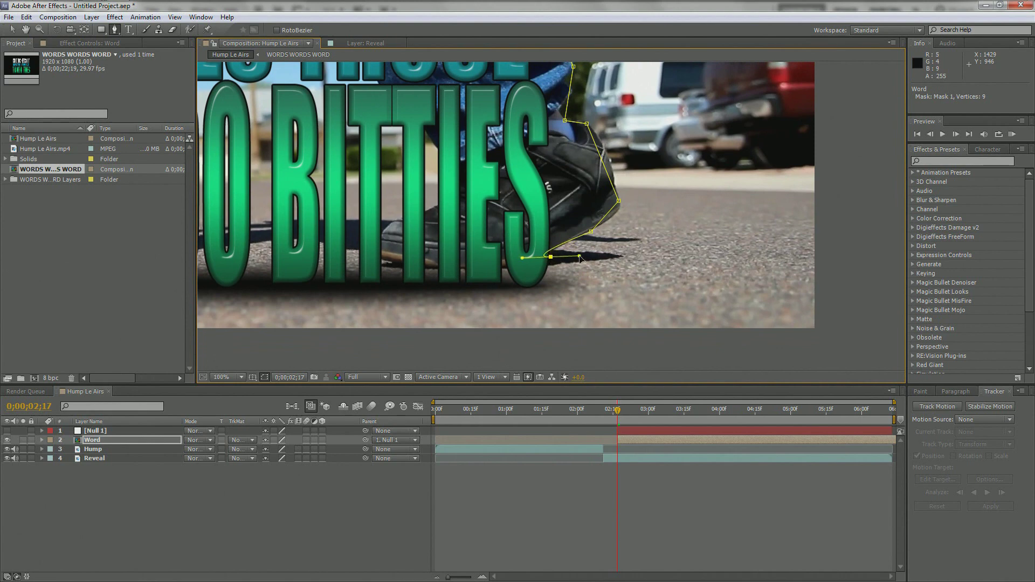
key("ctrl+z")
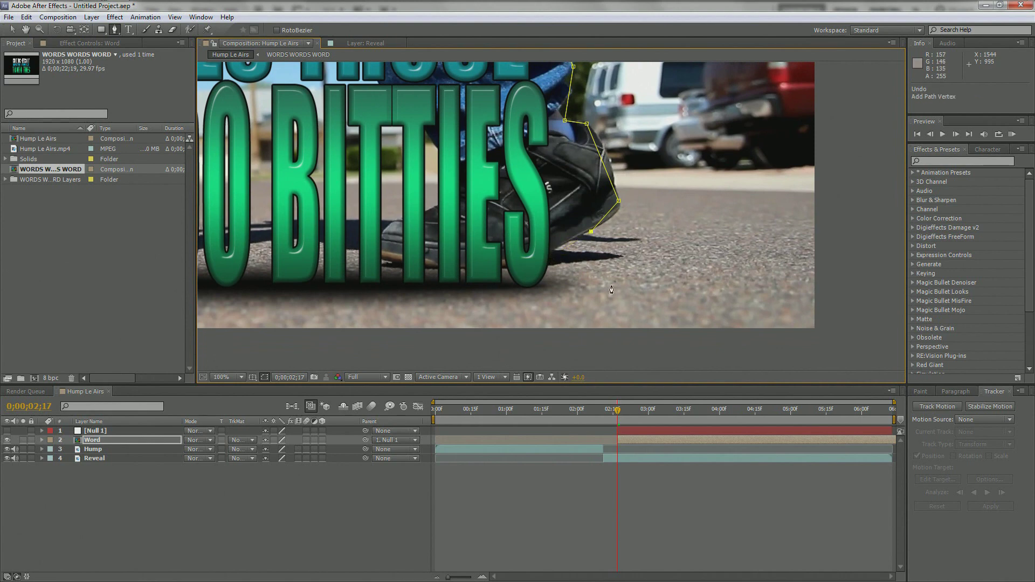
left_click(664, 323)
key("space")
left_click_drag(656, 346, 692, 311)
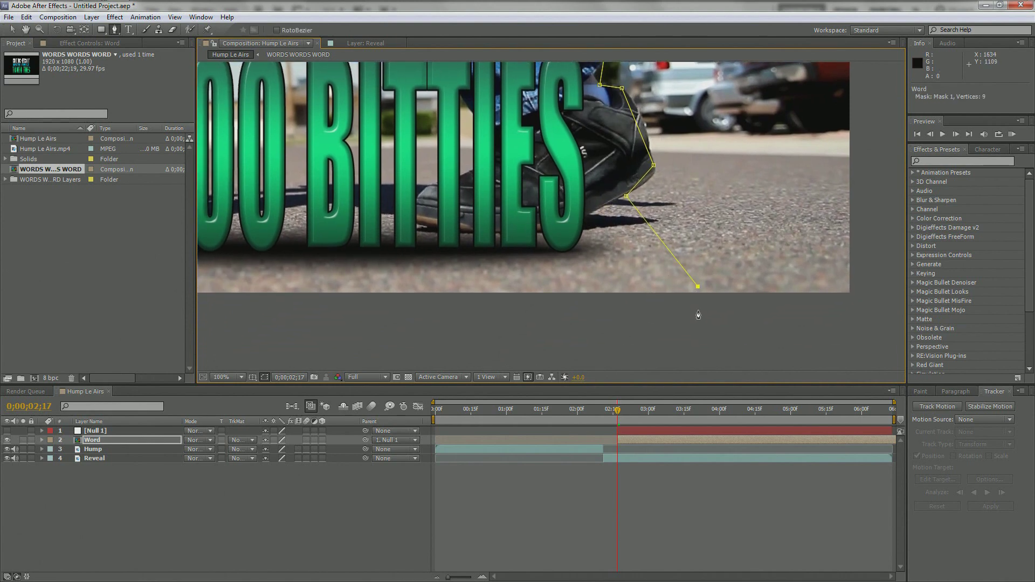
Step: Close the Word mask by routing it outside the frame, past both legs and over the top, back to its starting point
key("space")
left_click_drag(520, 315, 652, 318)
left_click_drag(227, 323, 685, 324)
left_click_drag(313, 327, 343, 326)
left_click(344, 326)
scroll(377, 194, "up", 10)
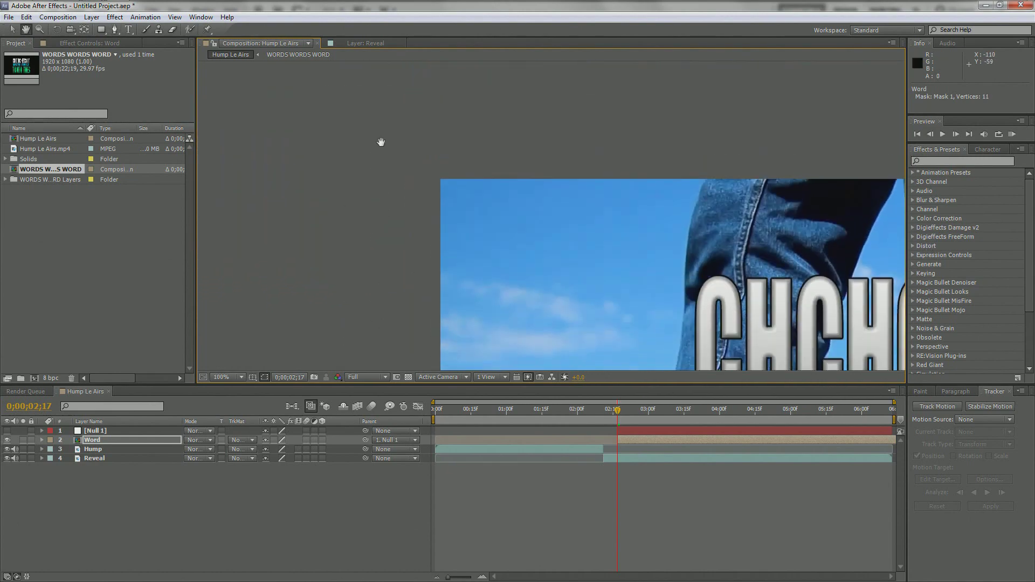
left_click(386, 116)
key("space")
left_click_drag(737, 114, 545, 130)
left_click(613, 110)
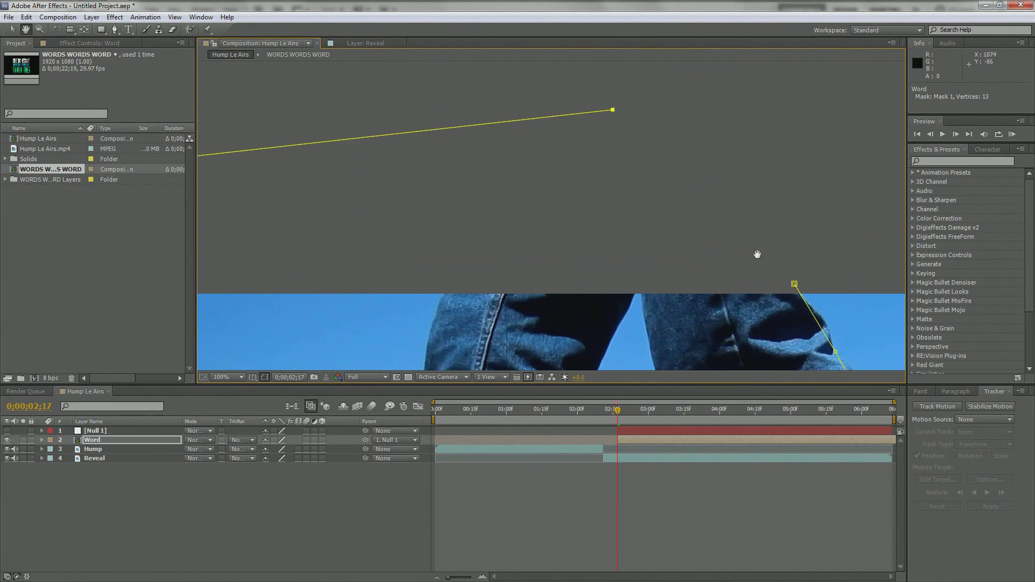
left_click(795, 285)
scroll(723, 254, "down", 3)
key("space")
left_click_drag(679, 252, 651, 148)
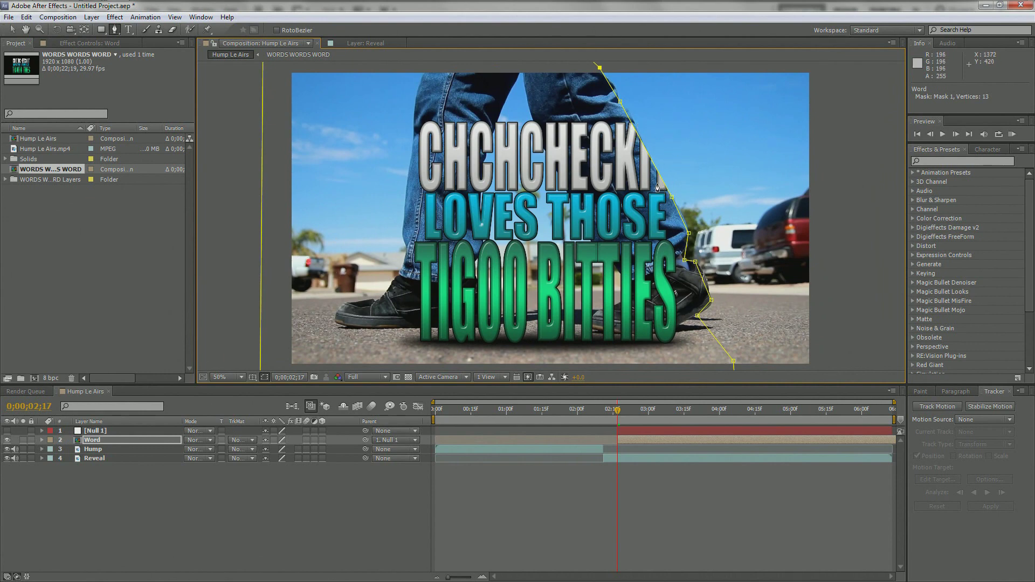
Step: Invert Mask 1 on the Word layer
left_click(42, 440)
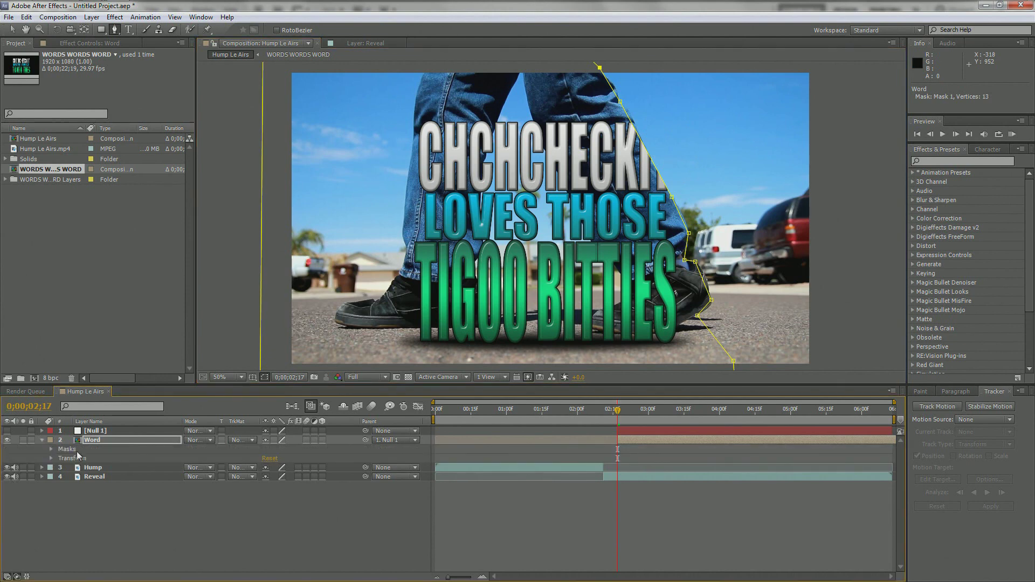
left_click(51, 449)
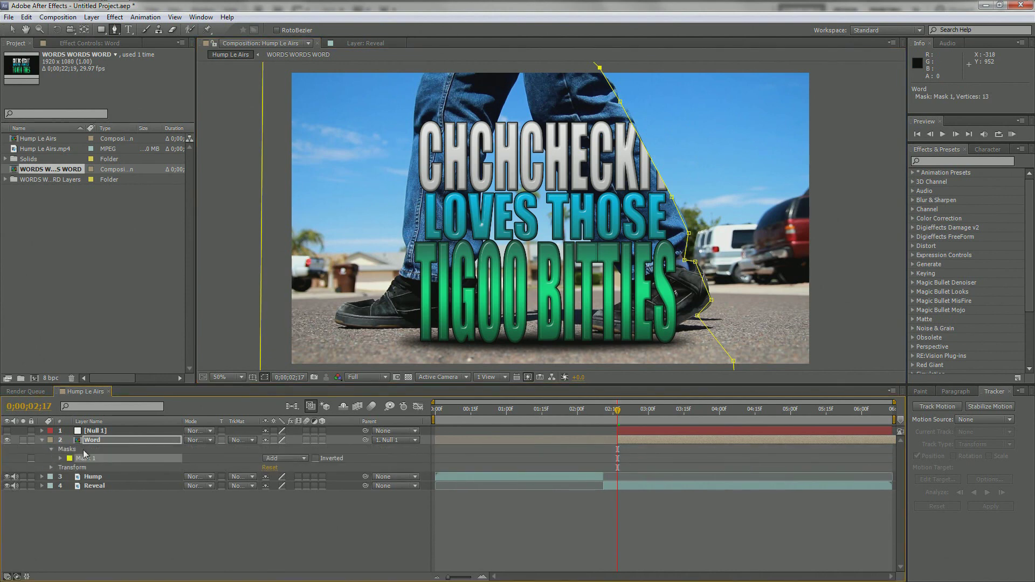
left_click(315, 459)
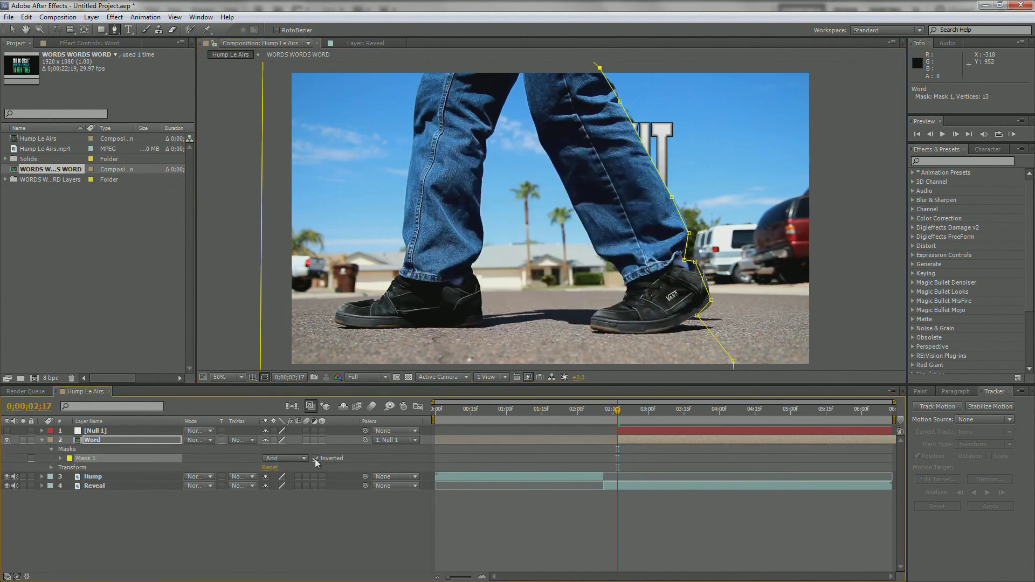
Step: Set Mask 1's feather to 28 pixels and zoom in on the leg edge to inspect the softened words
left_click(60, 458)
left_click_drag(278, 482, 281, 478)
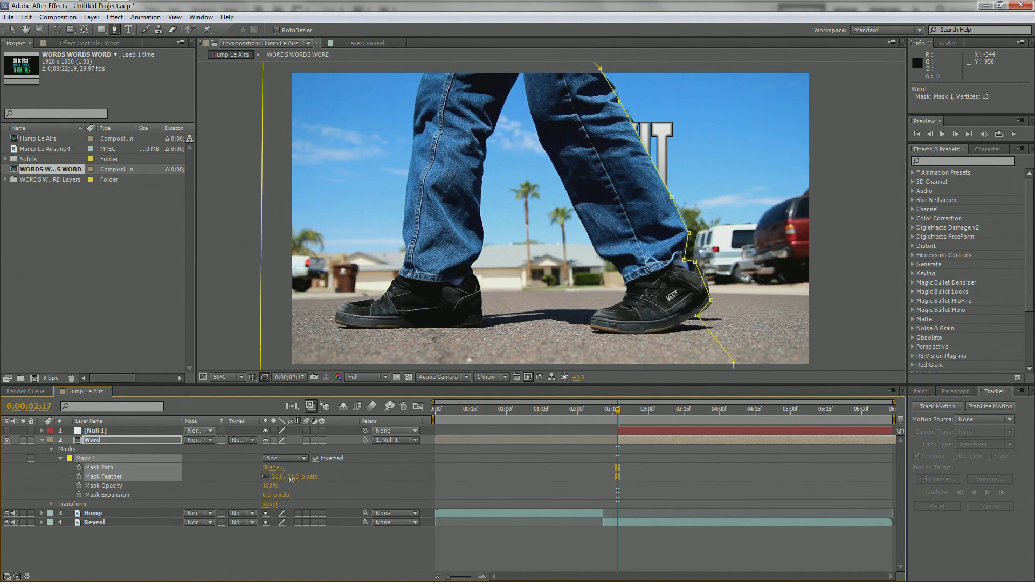
key("period")
left_click_drag(700, 203, 581, 284)
key("g")
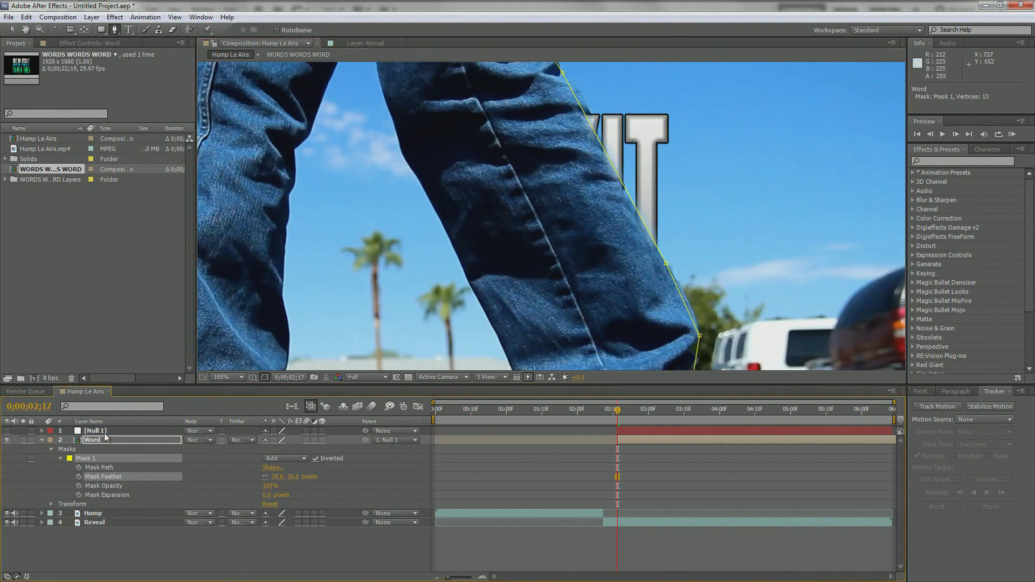
Step: Nudge the upper-leg vertex of the Word mask slightly outward to fit the back of the trousers
left_click(10, 30)
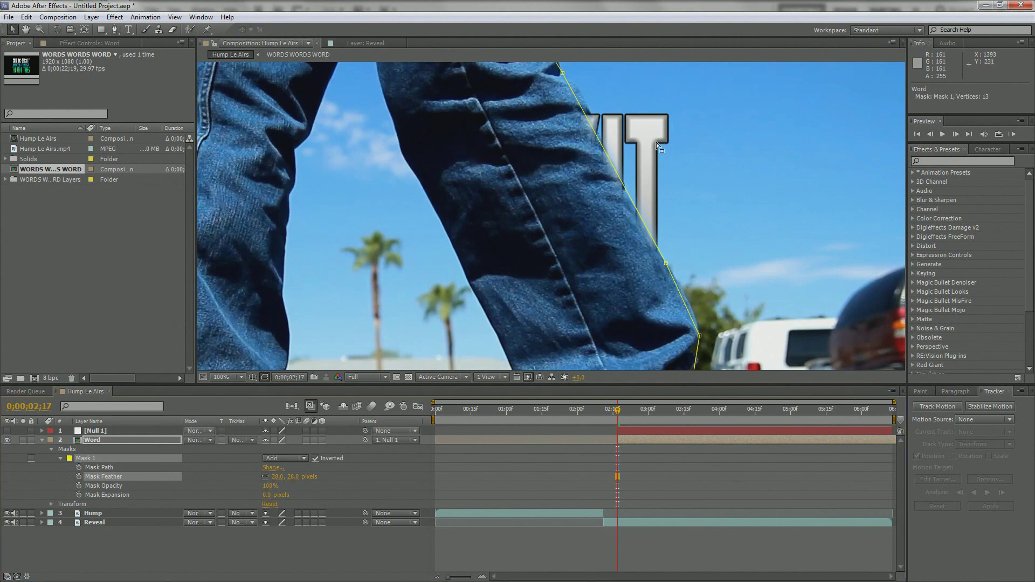
scroll(657, 140, "down", 2)
key("h")
left_click_drag(638, 147, 625, 128)
key("v")
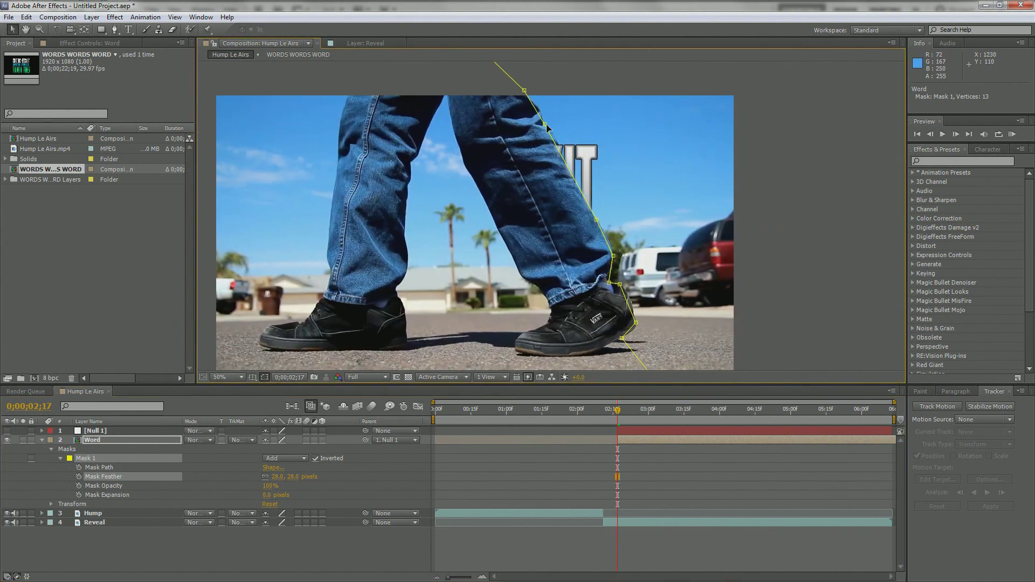
left_click_drag(545, 125, 547, 123)
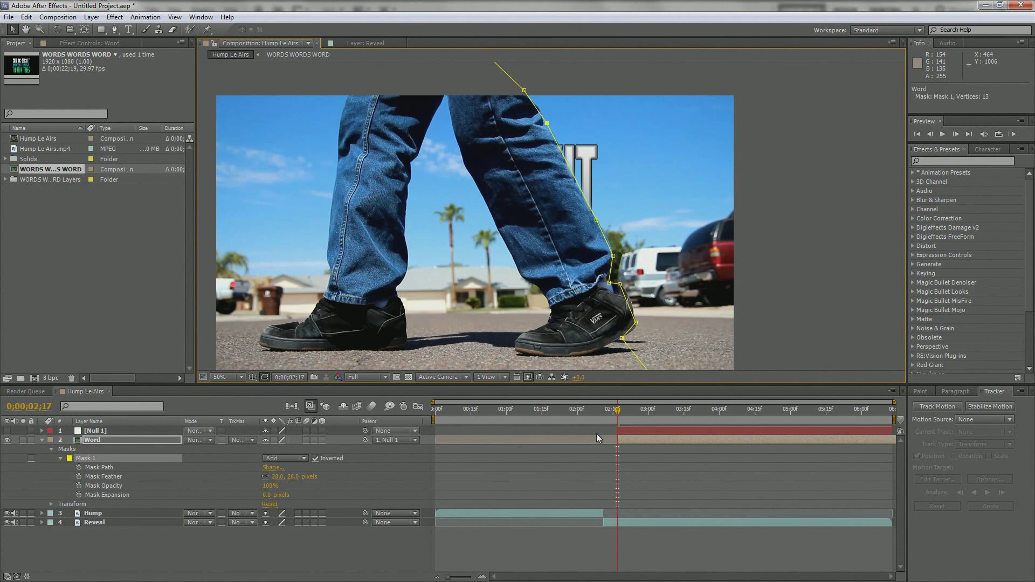
Step: Enable Mask Path keyframing on Mask 1 at 0;00;02;17 and compare the mask's fit one frame ahead
left_click(78, 469)
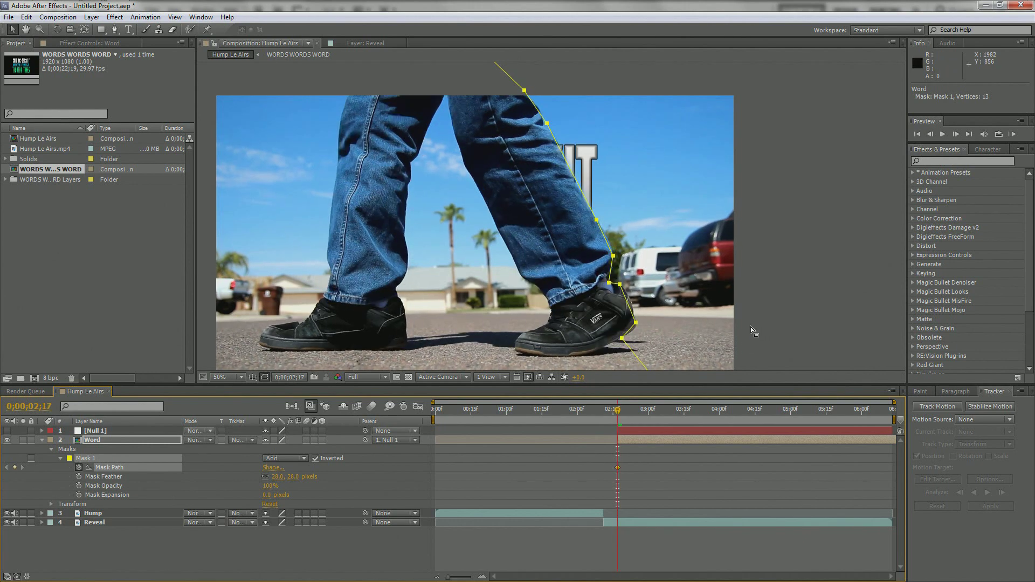
key("Page_Down")
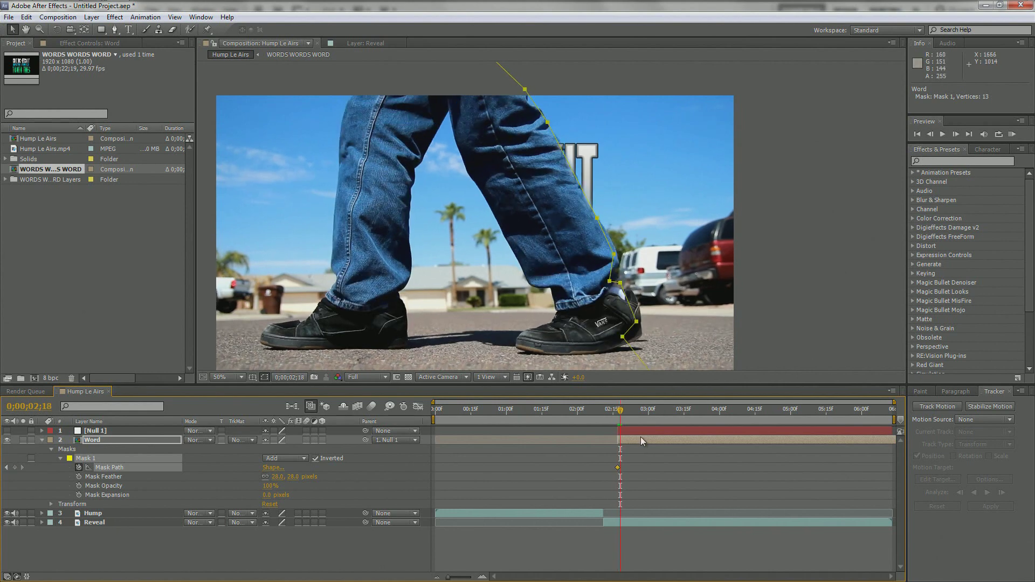
key("Page_Up")
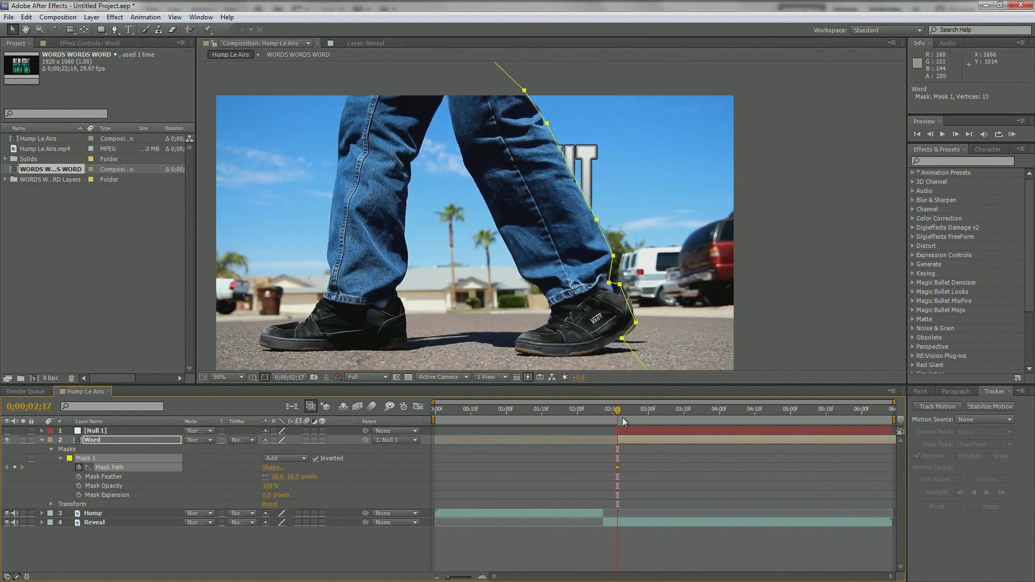
Step: At 0;00;02;19, shift the whole Word mask to follow the leg and move its ankle vertex out to the shoe's edge
key("Page_Down")
key("Page_Down")
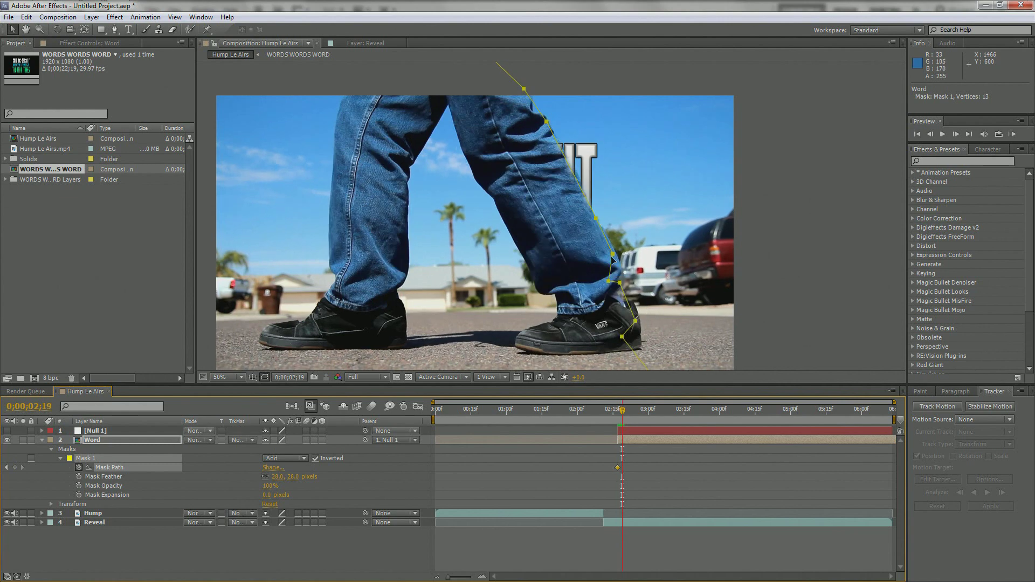
left_click(579, 187)
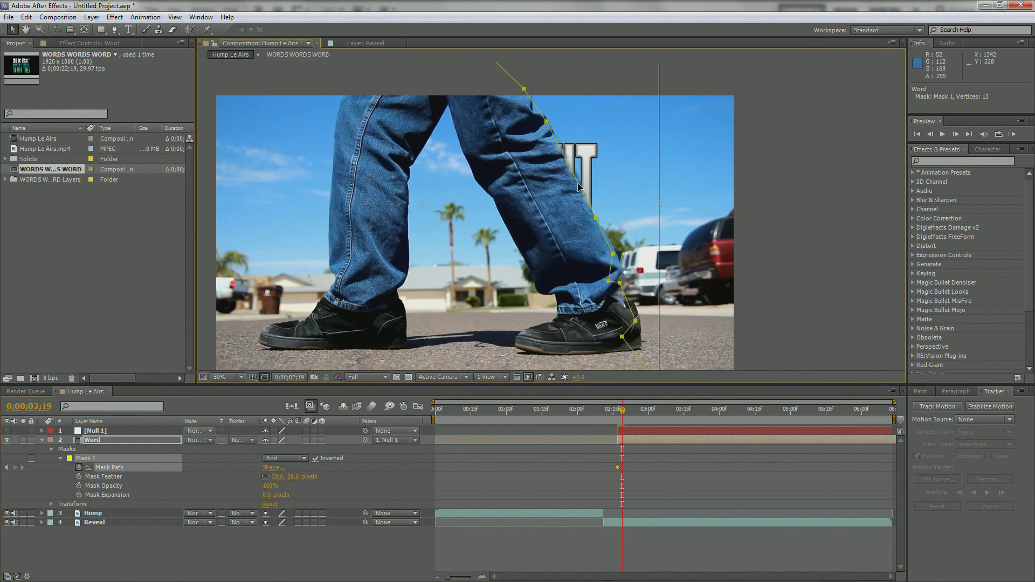
left_click_drag(625, 183, 634, 196)
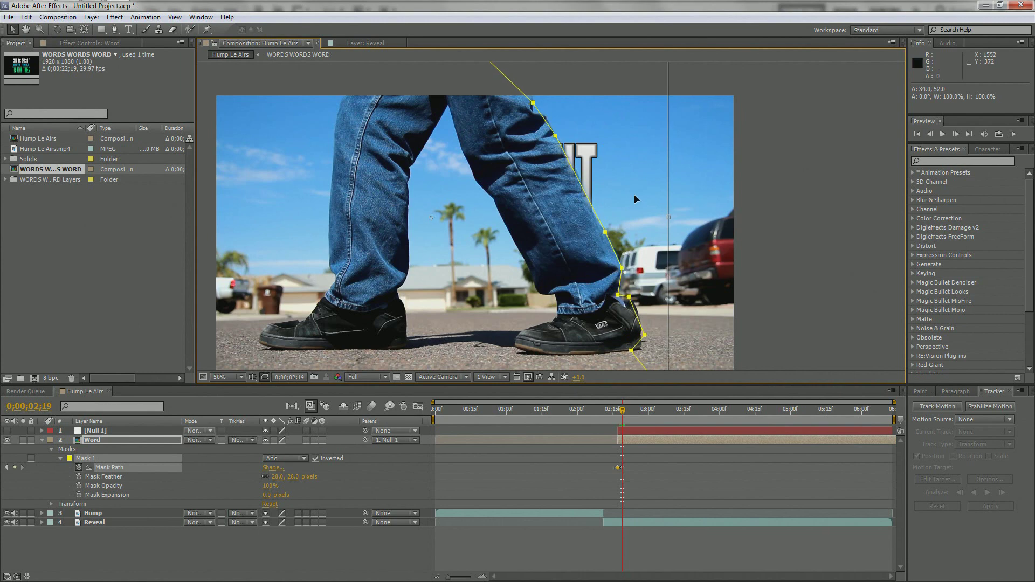
left_click(794, 264)
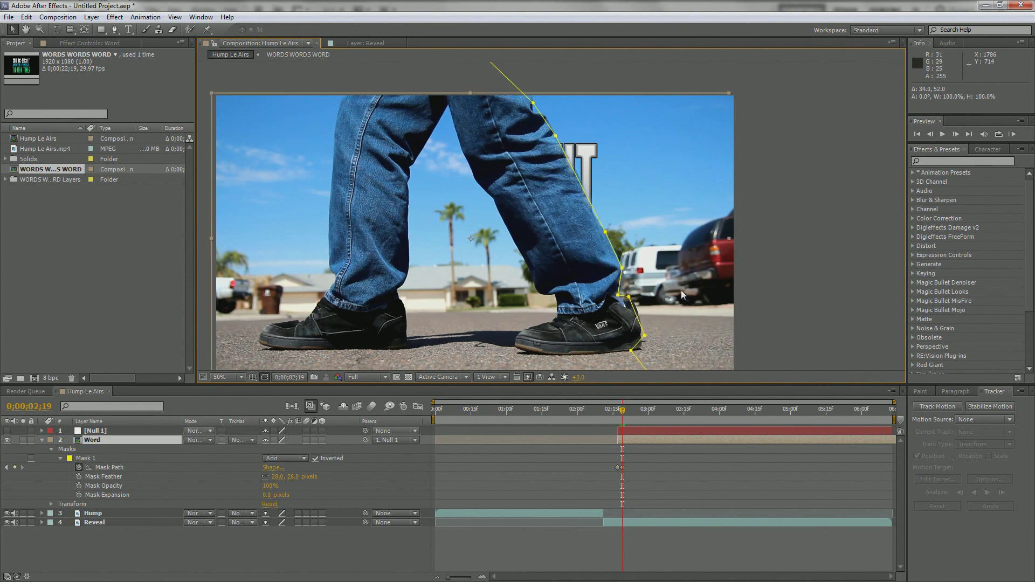
left_click_drag(622, 297, 637, 304)
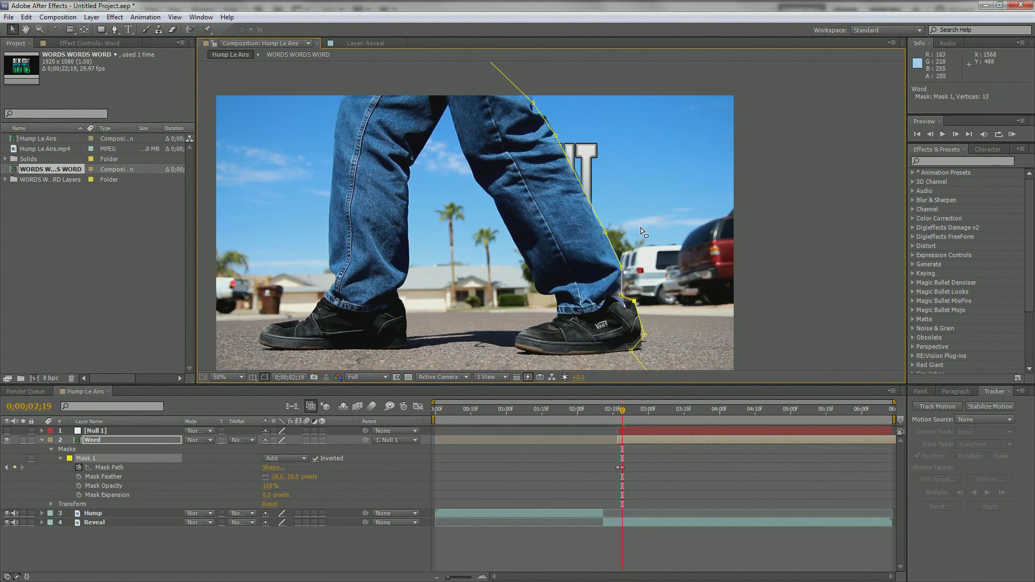
Step: At 0;00;02;21, nudge the mask's thigh, calf and ankle vertices to fit the back of the trousers and shoe
key("Page_Down")
key("Page_Down")
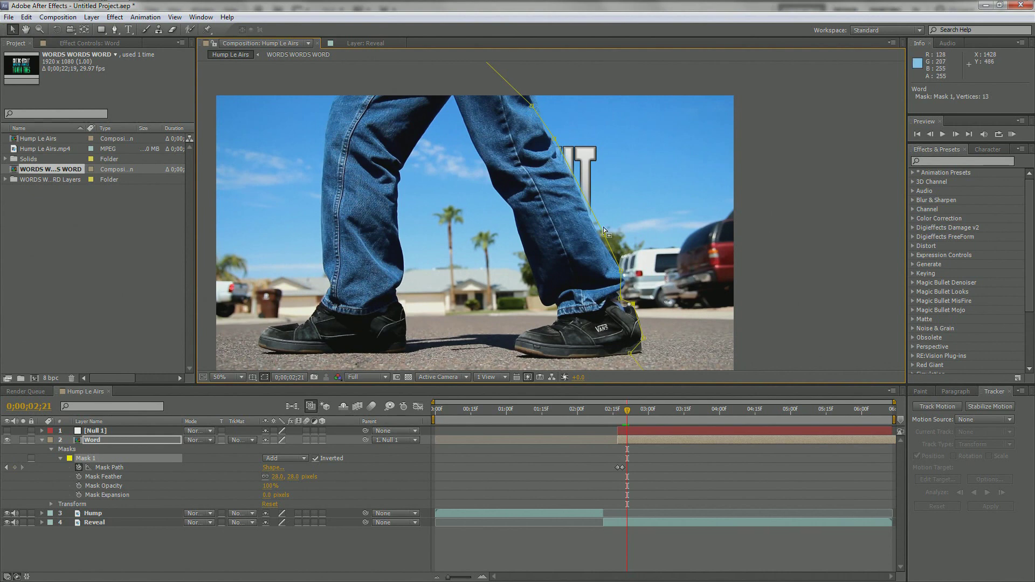
left_click_drag(604, 235, 600, 240)
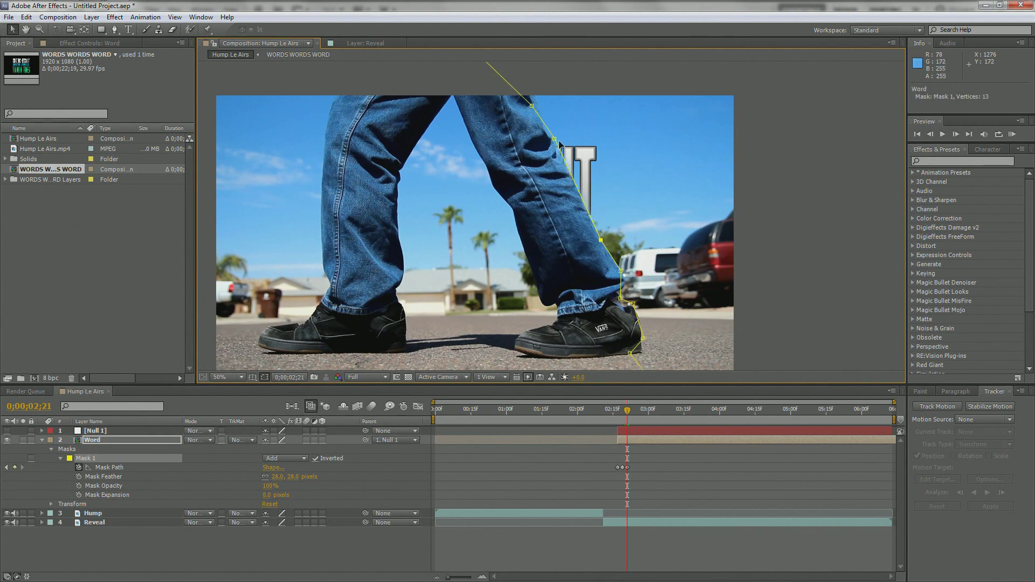
left_click_drag(554, 138, 550, 138)
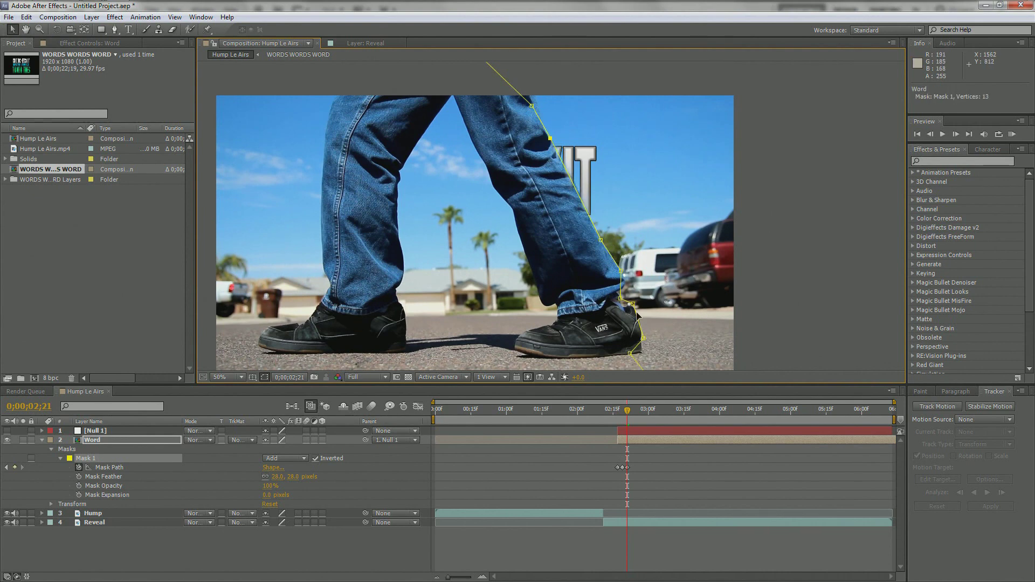
left_click_drag(632, 305, 633, 309)
Step: At 0;00;02;23, move the mask's thigh vertex onto the trouser edge beside the words
key("period")
left_click_drag(721, 325, 715, 232)
key("Page_Down")
key("Page_Down")
left_click_drag(563, 178, 552, 164)
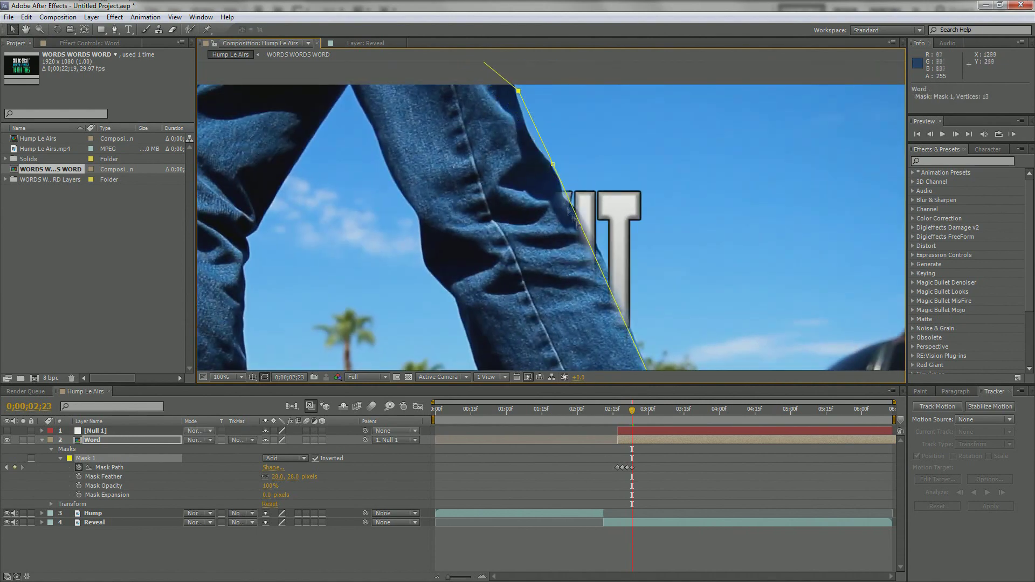
Step: Refit the Word mask's vertices to the moving leg and shoe at 0;00;02;26
key("comma")
key("Page_Down")
key("Page_Down")
key("Page_Down")
left_click_drag(600, 192, 608, 199)
left_click_drag(620, 248, 628, 245)
left_click_drag(639, 305, 600, 301)
Step: Reposition the mask vertices at 0;00;02;28 to follow the back of the leg and the lifting heel
key("Page_Down")
key("Page_Down")
left_click_drag(623, 228, 628, 246)
left_click_drag(608, 198, 604, 219)
left_click_drag(543, 80, 525, 80)
left_click_drag(655, 348, 574, 360)
Step: At 0;00;03;00, reshape the mask around the calf, heel and sole, pulling its lower vertex below the shoe
key("Page_Down")
key("Page_Down")
left_click_drag(638, 222, 610, 197)
left_click_drag(611, 269, 616, 286)
left_click_drag(561, 334, 597, 309)
left_click_drag(688, 326, 532, 354)
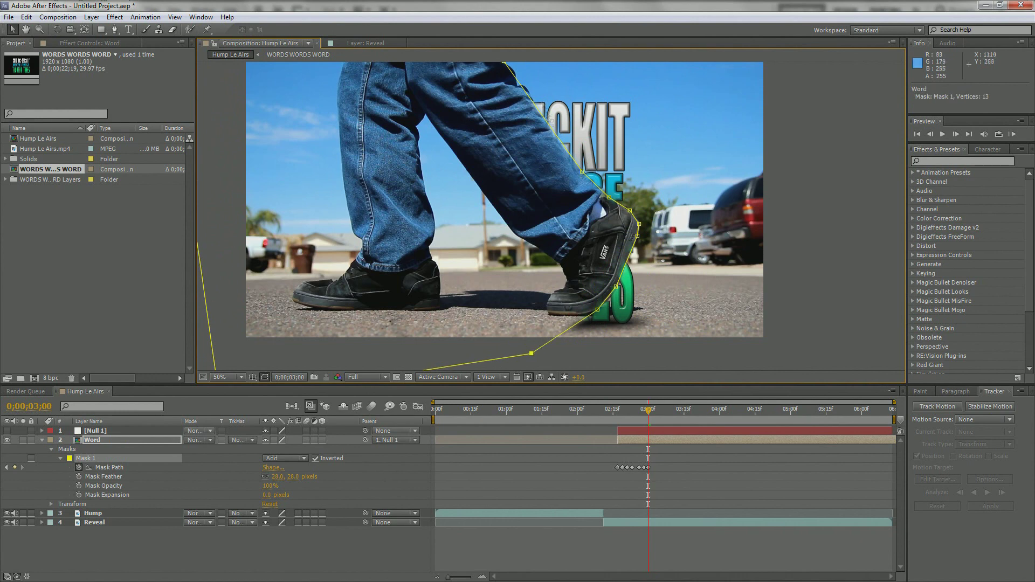
Step: At 0;00;03;02, shift the mask with the leg, refit it to the sole and place its bottom vertex below the footage
key("Page_Down")
key("Page_Down")
key("ctrl+t")
left_click_drag(608, 118, 477, 113)
key("Return")
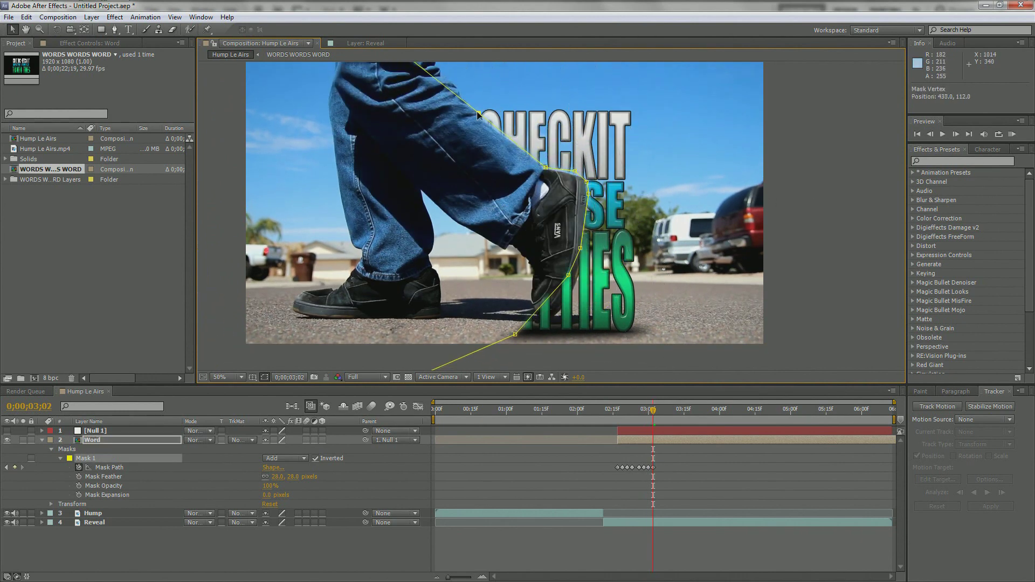
left_click_drag(580, 249, 568, 299)
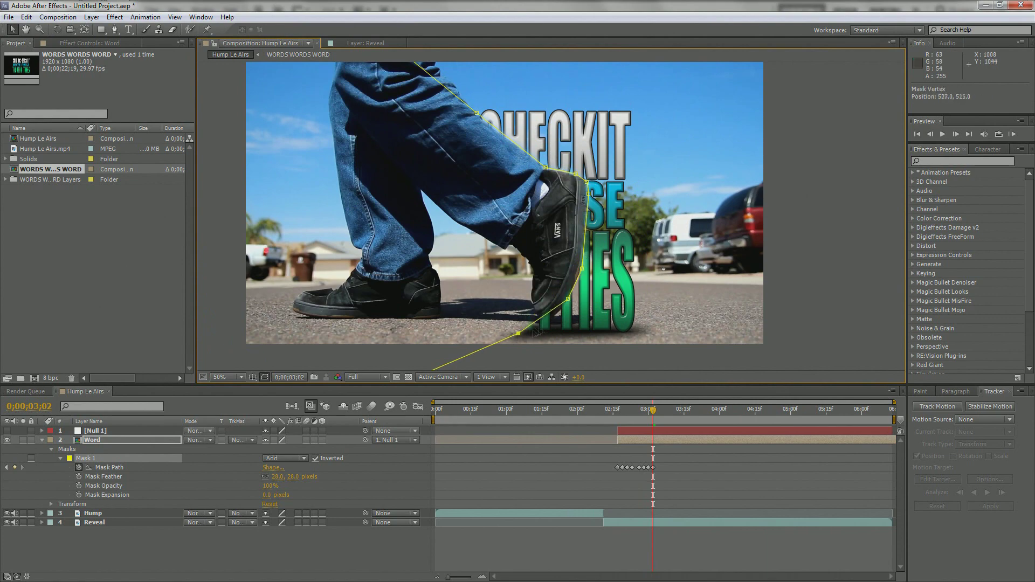
left_click_drag(515, 335, 589, 196)
left_click_drag(225, 370, 451, 351)
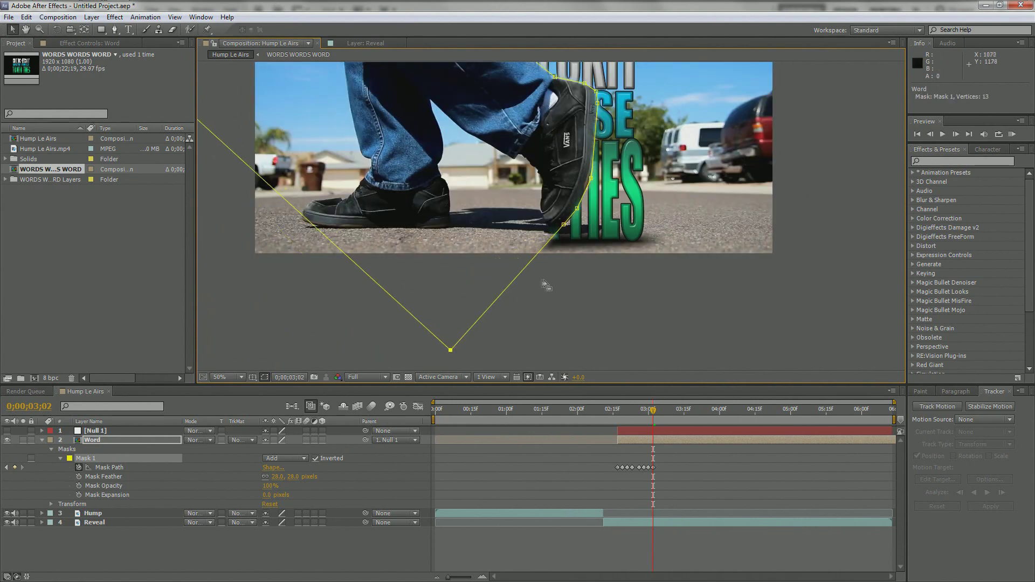
Step: At 0;00;03;03, shift the mask along with the lifting shoe
key("Page_Down")
left_click_drag(496, 271, 512, 360)
left_click_drag(533, 138, 500, 128)
scroll(500, 127, "up", 2)
left_click_drag(651, 342, 667, 285)
scroll(672, 320, "down", 2)
Step: At 0;00;03;04, shift the mask toward the shoe and pull its lower vertices in to match the sole
key("Page_Down")
left_click_drag(615, 121, 582, 112)
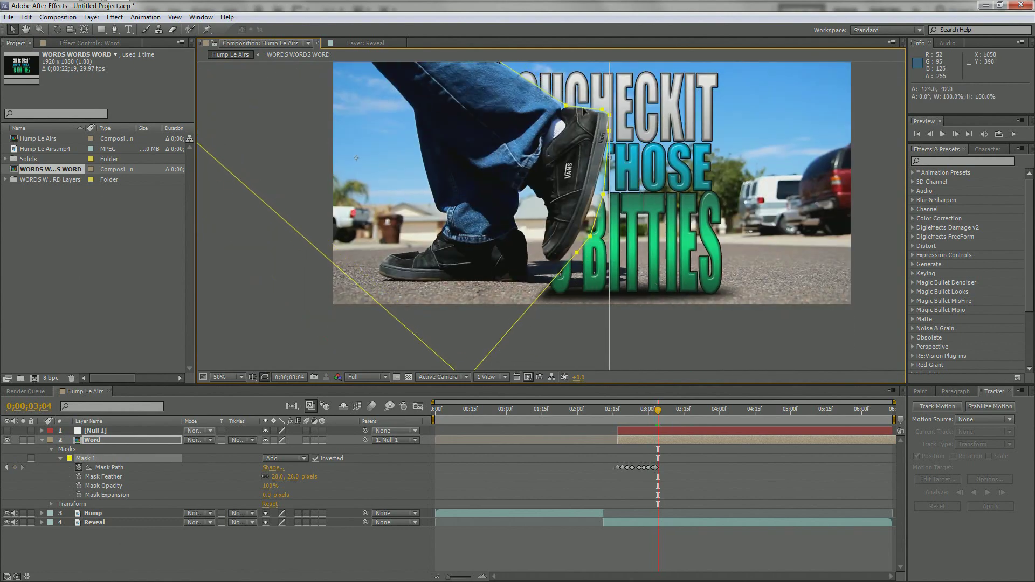
left_click_drag(604, 197, 592, 201)
left_click_drag(592, 237, 546, 275)
Step: At 0;00;03;05, move the mask with the shoe and adjust its vertices along the leg, sole and toe
key("Page_Down")
left_click_drag(593, 201, 577, 205)
left_click_drag(546, 275, 526, 302)
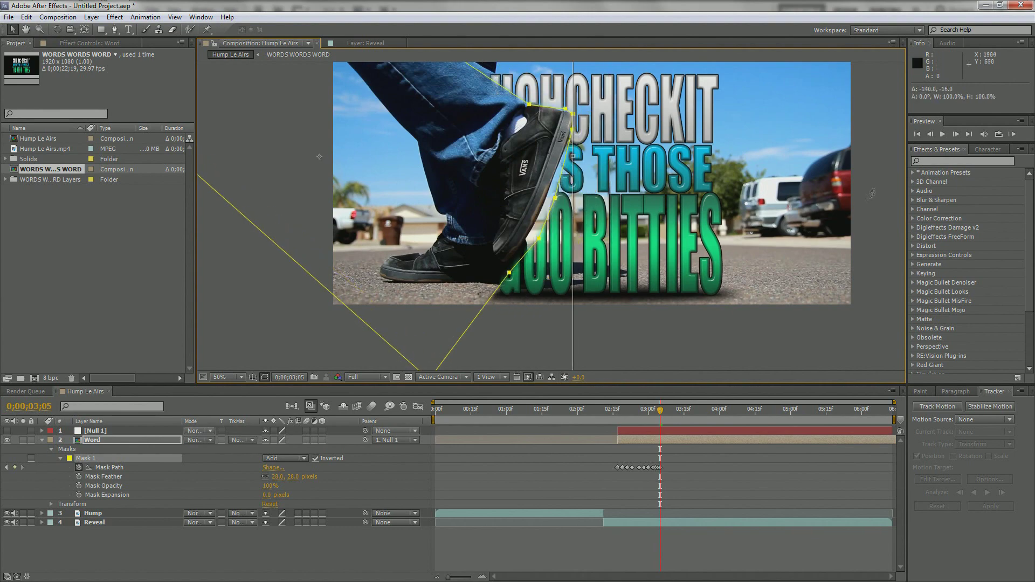
left_click_drag(511, 152, 531, 163)
left_click_drag(475, 113, 480, 106)
left_click_drag(577, 255, 504, 357)
Step: At 0;00;03;06, shift the mask with the shoe and refit its toe, sole, heel and calf vertices
key("Page_Down")
left_click_drag(616, 334, 578, 336)
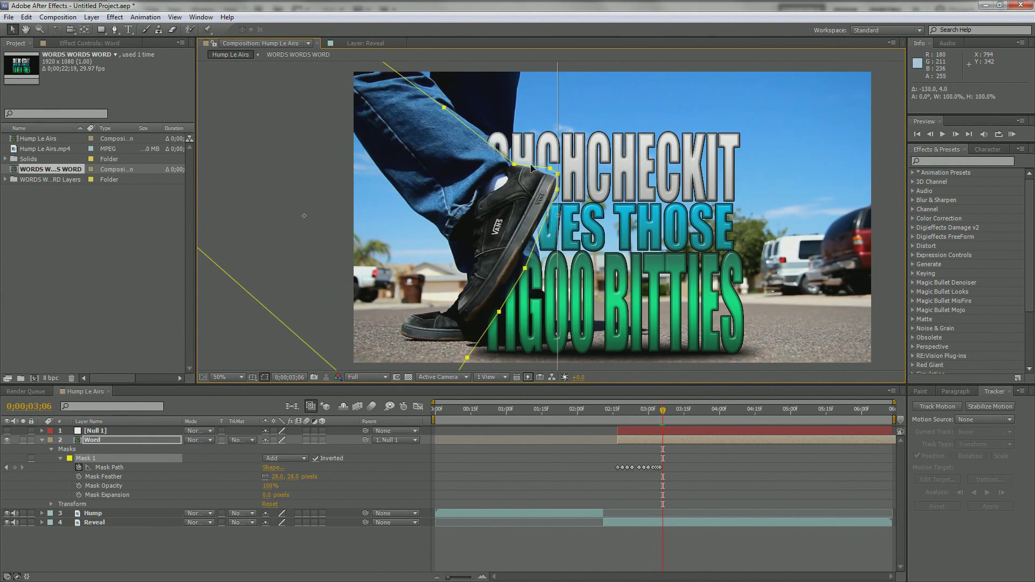
left_click(579, 336)
left_click_drag(466, 357, 433, 365)
left_click_drag(498, 312, 480, 310)
left_click_drag(523, 268, 530, 237)
left_click_drag(556, 188, 557, 177)
left_click_drag(442, 105, 445, 96)
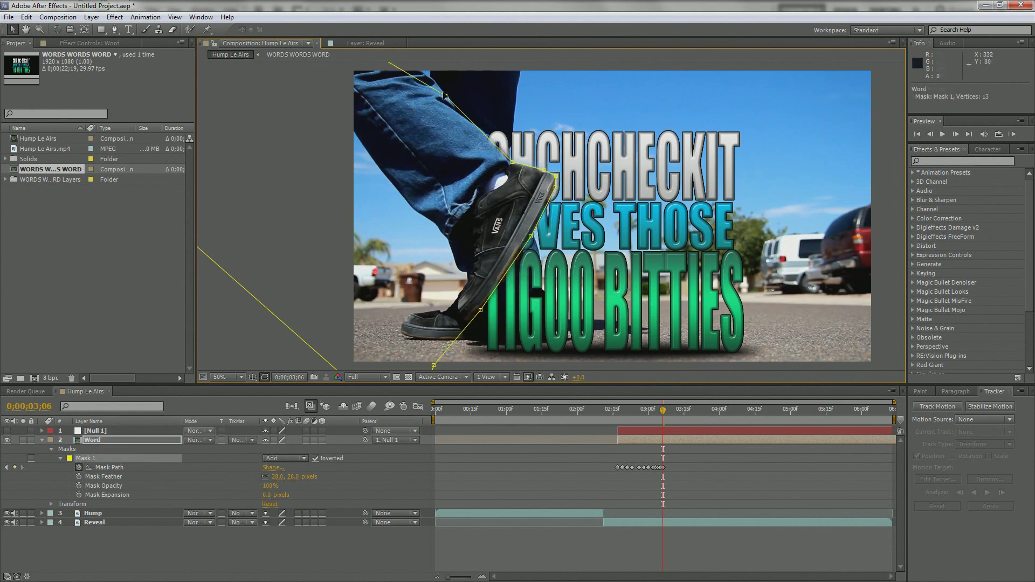
Step: Shift the mask with the shoe at 0;00;03;07 and move it completely off the words at 0;00;03;08
key("Page_Down")
left_click_drag(557, 186, 516, 196)
left_click(440, 320)
key("Page_Down")
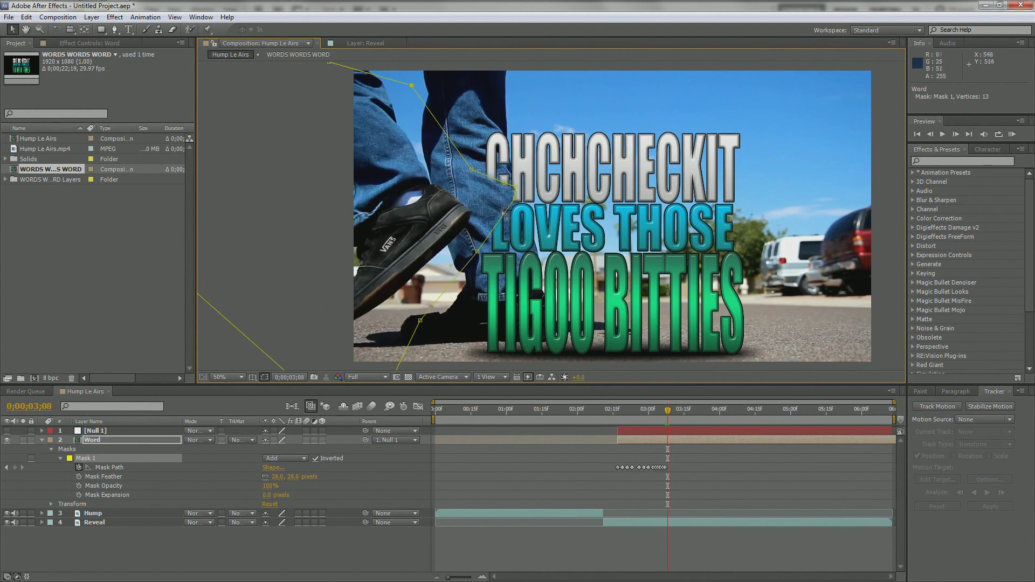
left_click_drag(237, 225, 62, 224)
Step: Set the work area from 0;00;01;25 to 0;00;03;23 and run a RAM preview of the reveal
left_click_drag(894, 419, 707, 419)
left_click_drag(433, 419, 564, 419)
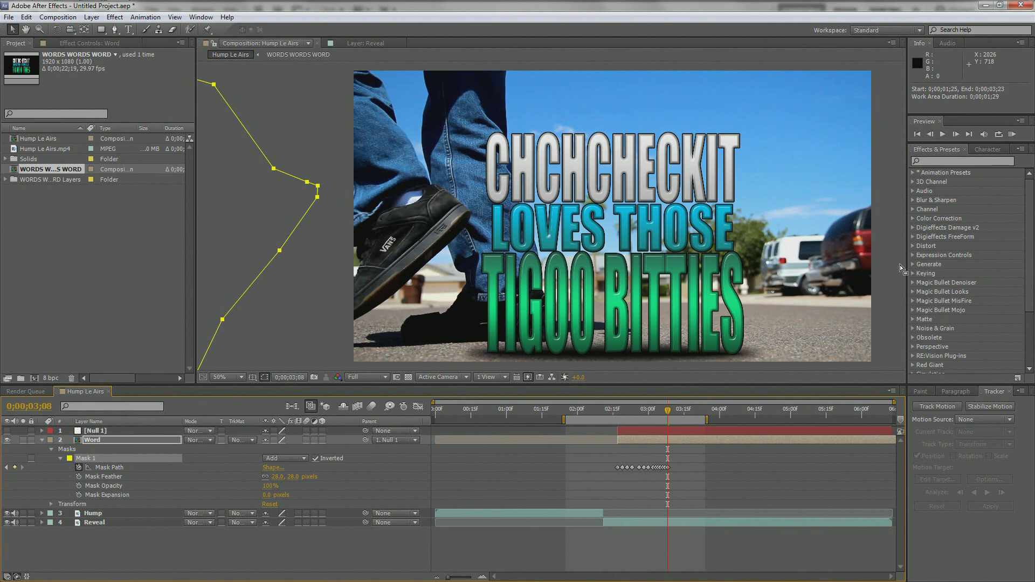
left_click(885, 267)
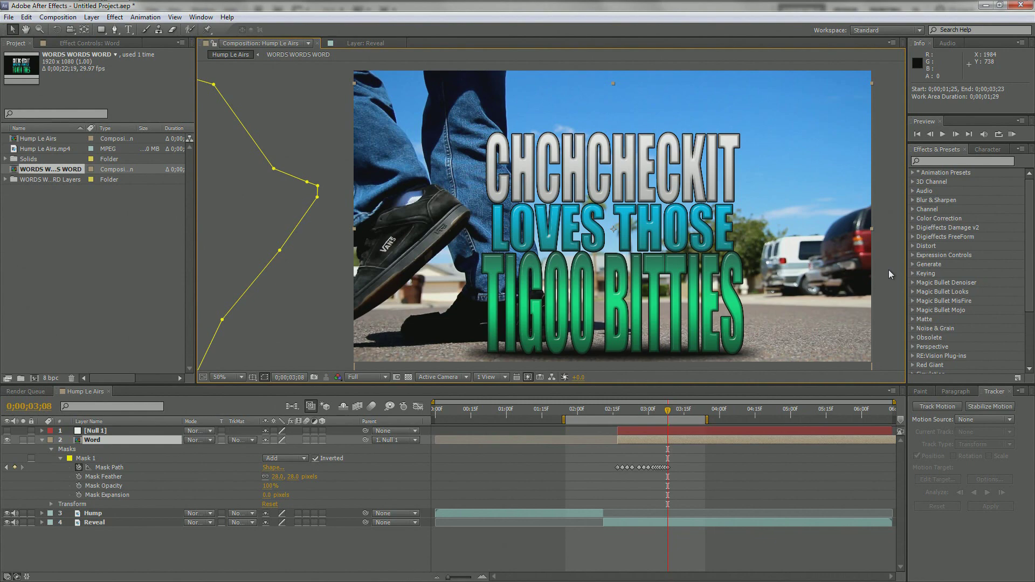
key("KP_0")
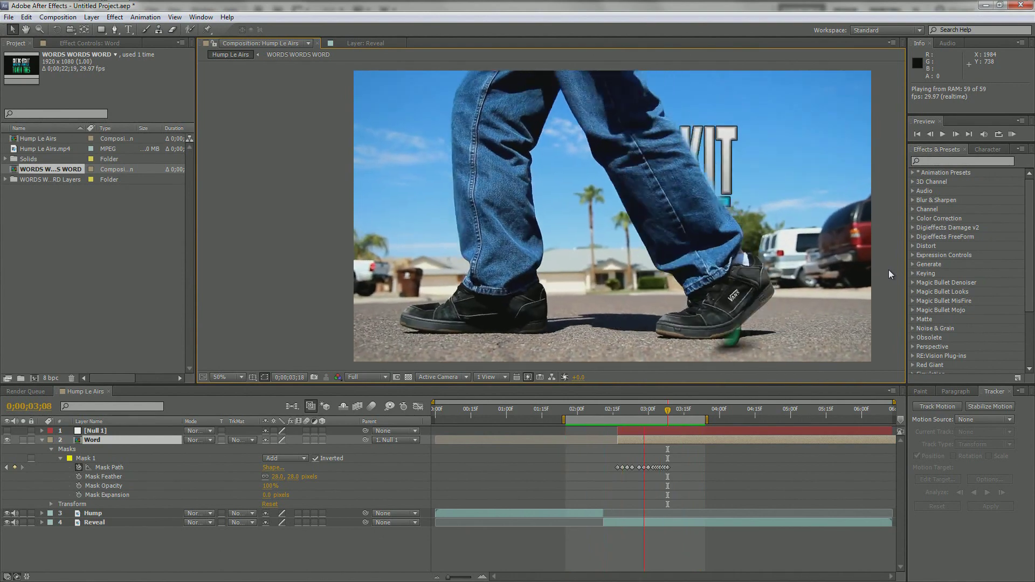
key("space")
Step: Examine the revealed words in the maximized composition viewer at 100%, and restore the normal layout at 50%
key("grave")
key("period")
key("period")
left_click_drag(913, 307, 778, 285)
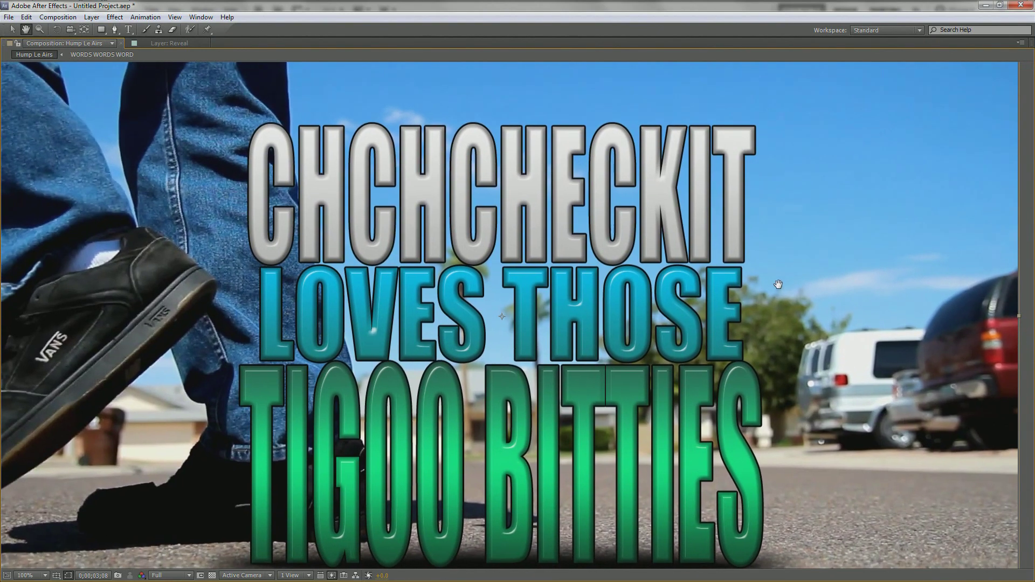
key("comma")
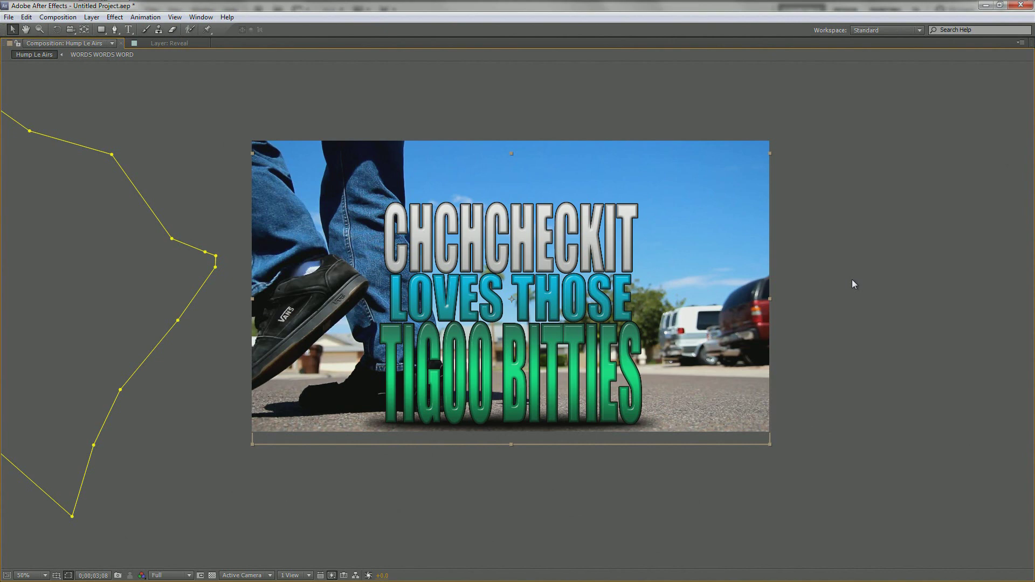
key("grave")
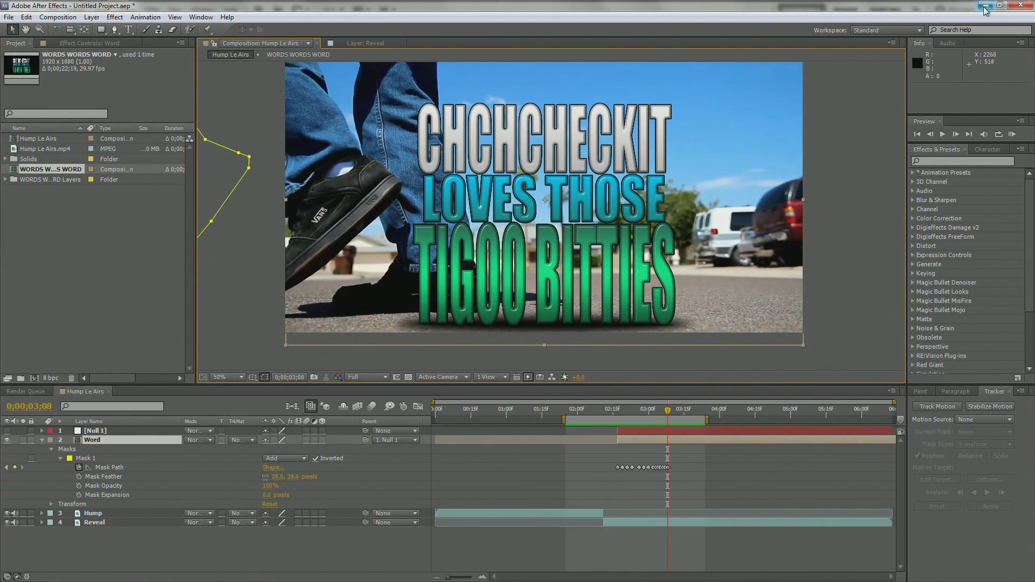
Step: Recentre the composition in the viewer and deselect the Word layer
key("h")
left_click_drag(836, 224, 839, 249)
key("v")
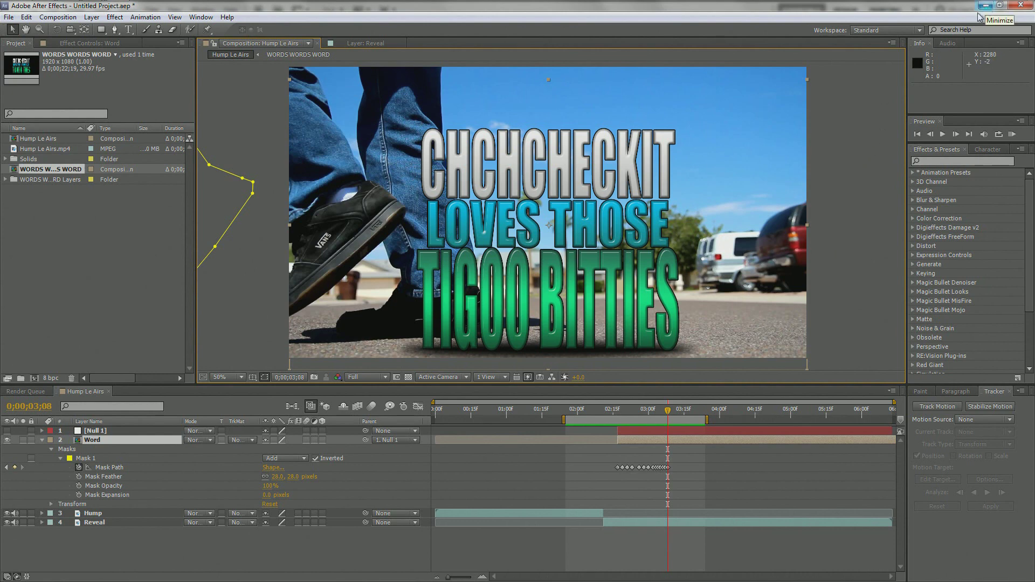
left_click(866, 173)
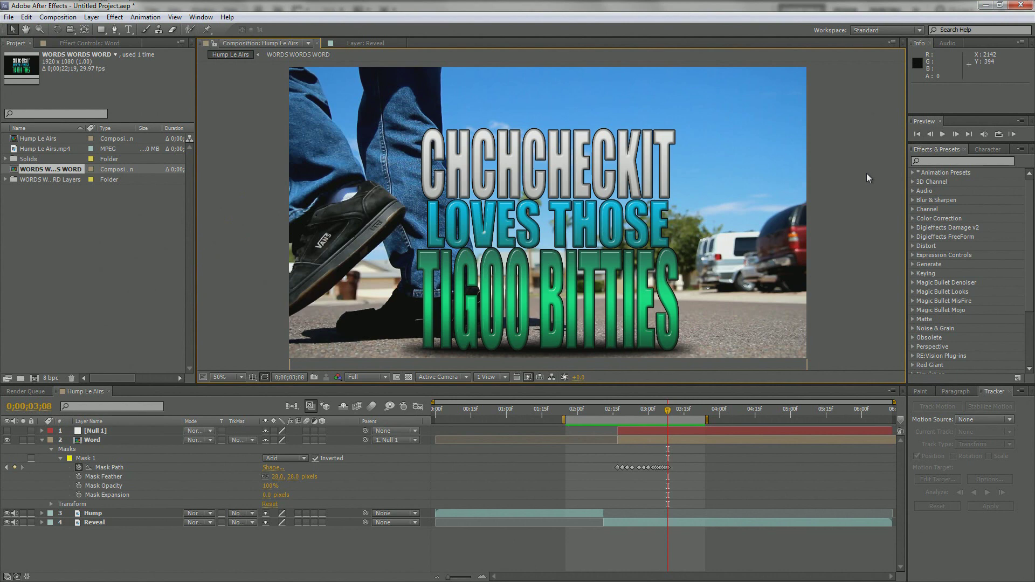